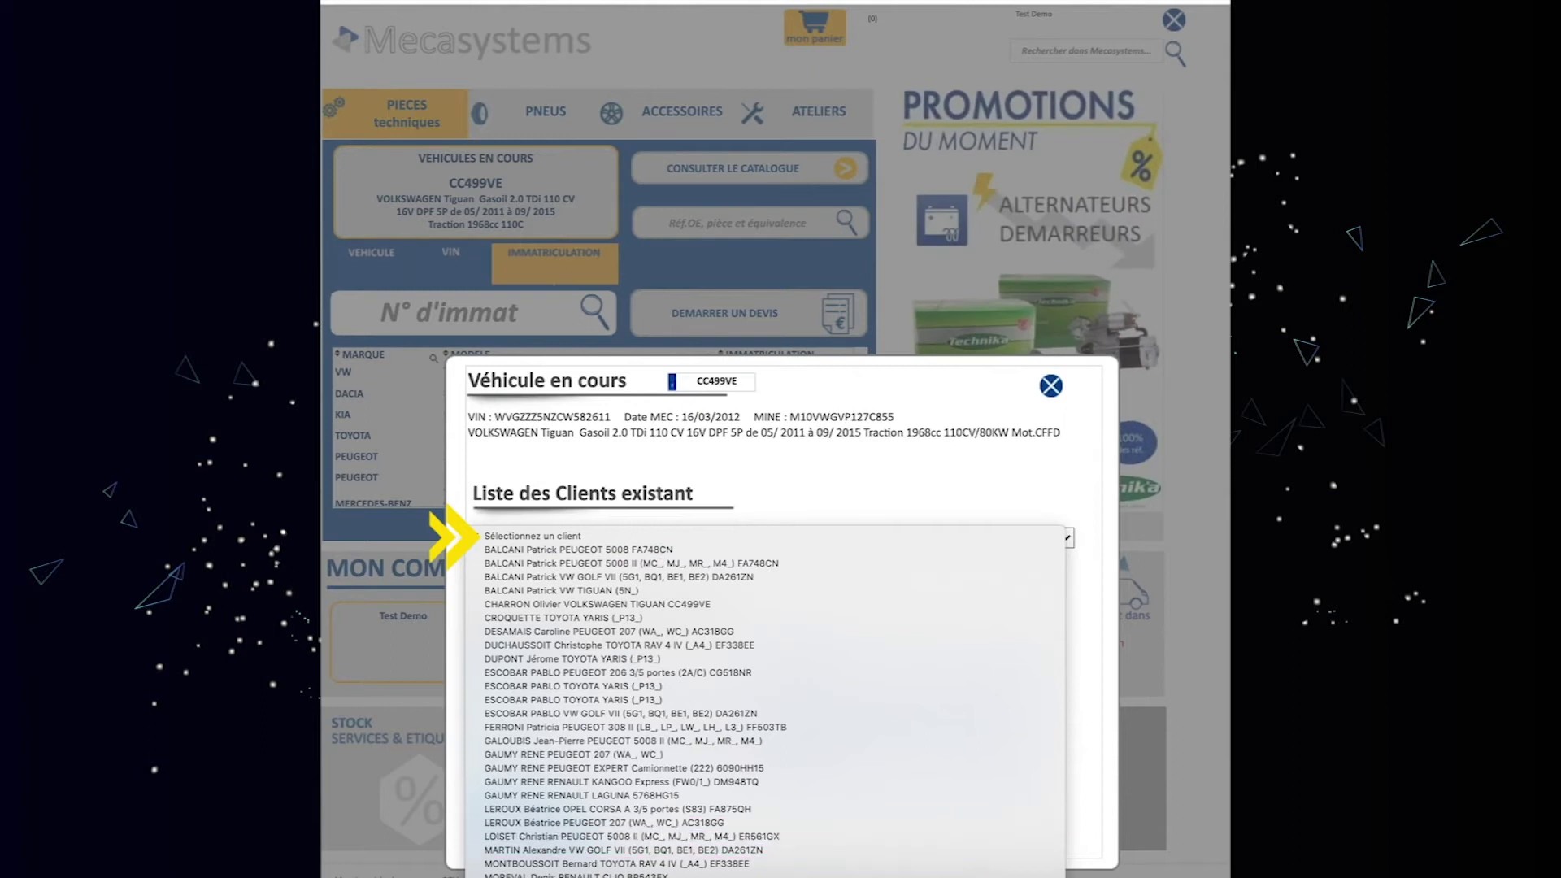
# Close the client list and enter the new client's surname, first name and street address.
pyautogui.press('Escape')
pyautogui.click(576, 652)
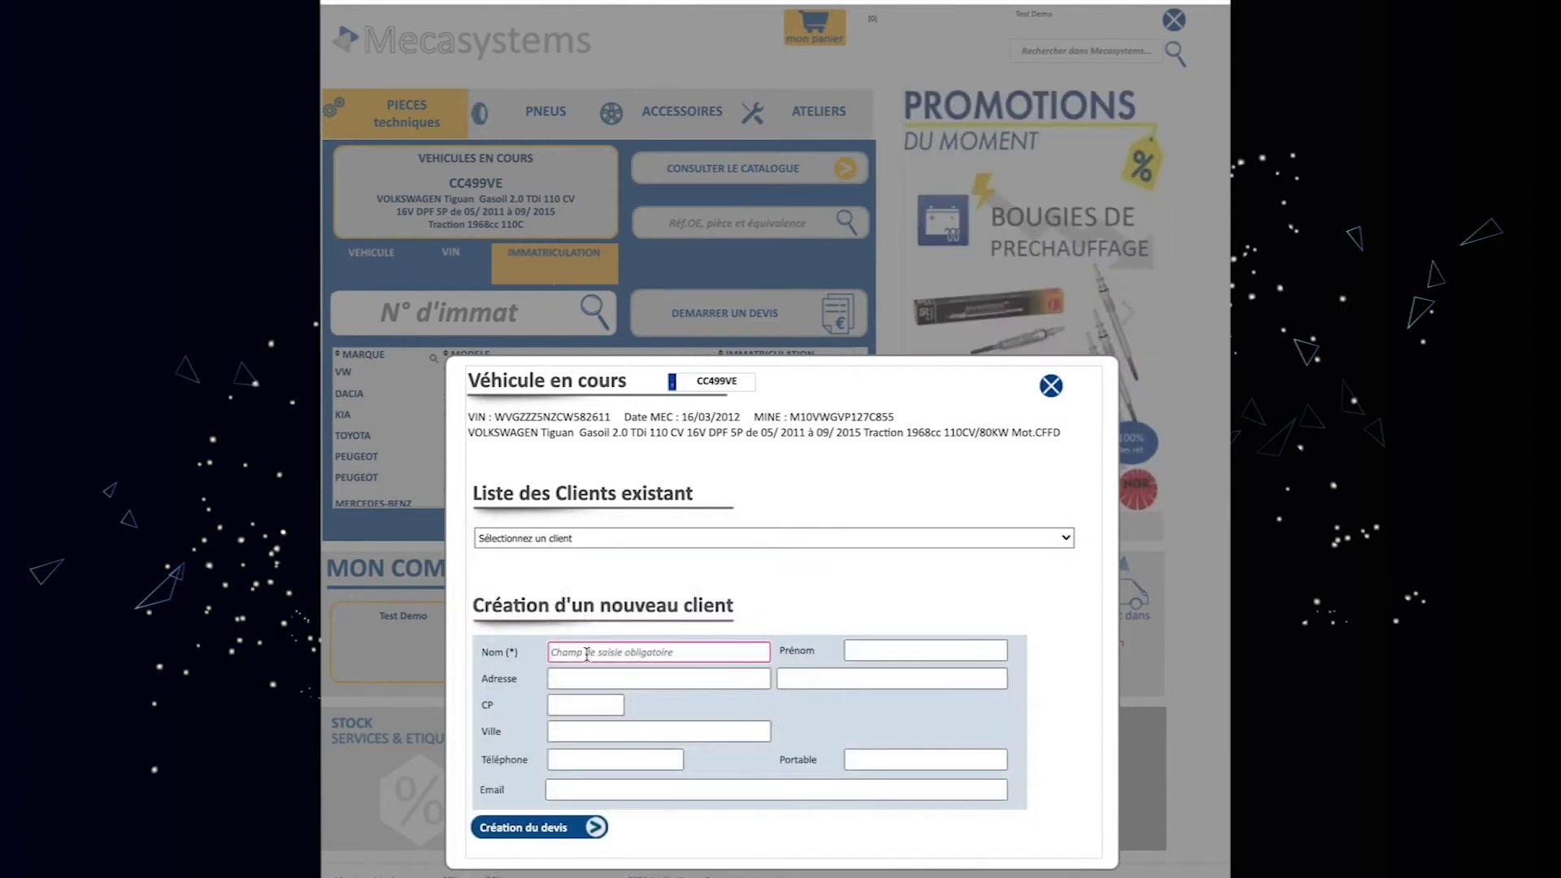
pyautogui.click(883, 648)
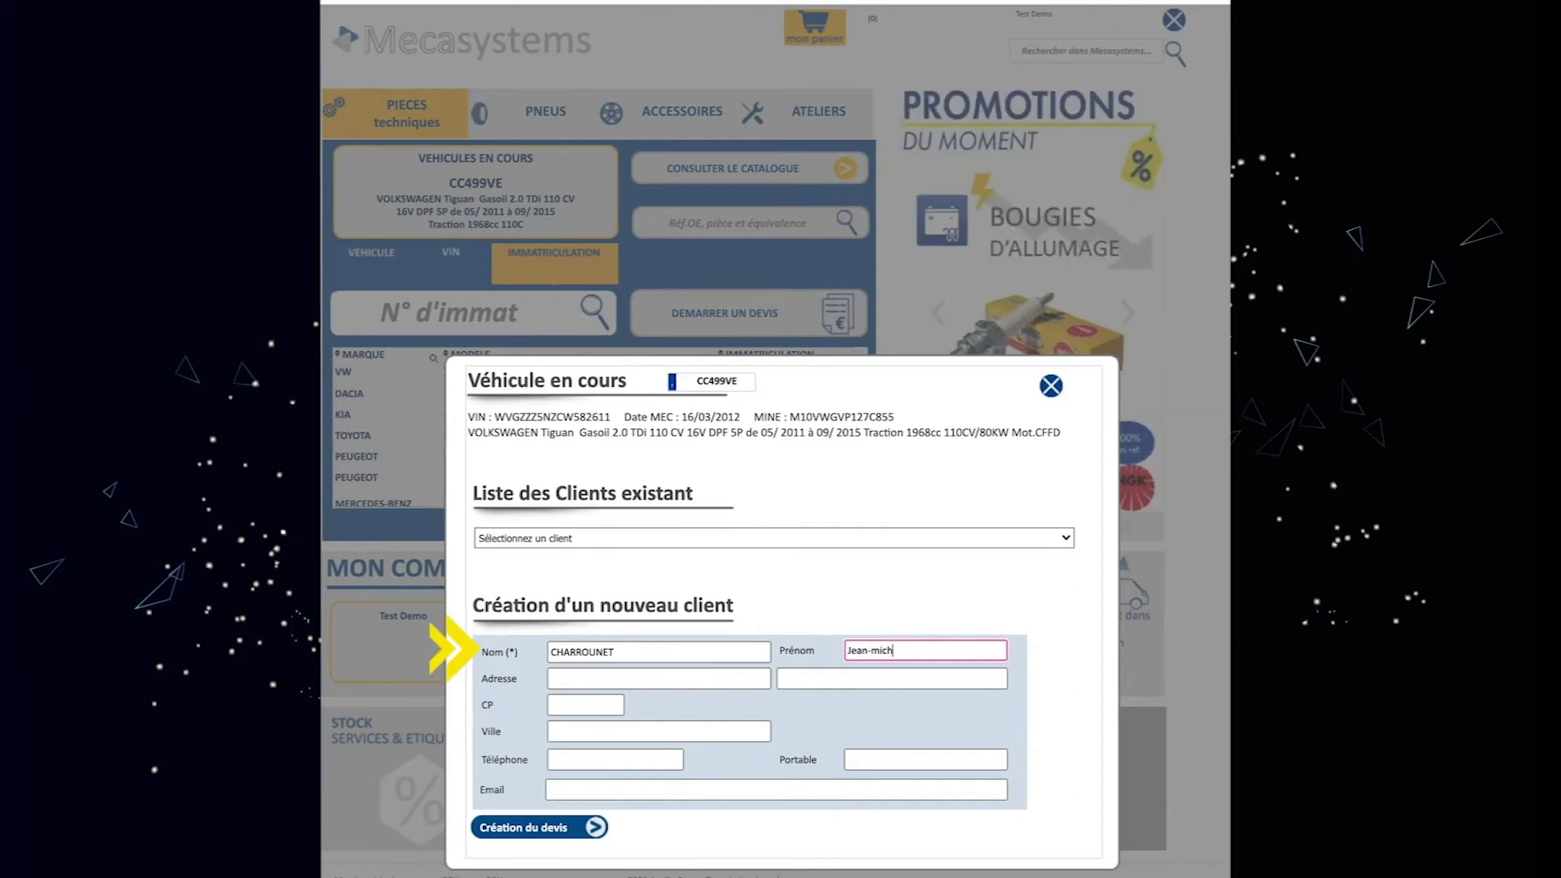
pyautogui.click(723, 678)
# Fill in the client's postcode, town, mobile number and e-mail, then create the Tiguan quote.
pyautogui.click(562, 706)
pyautogui.write('63130')
pyautogui.click(559, 725)
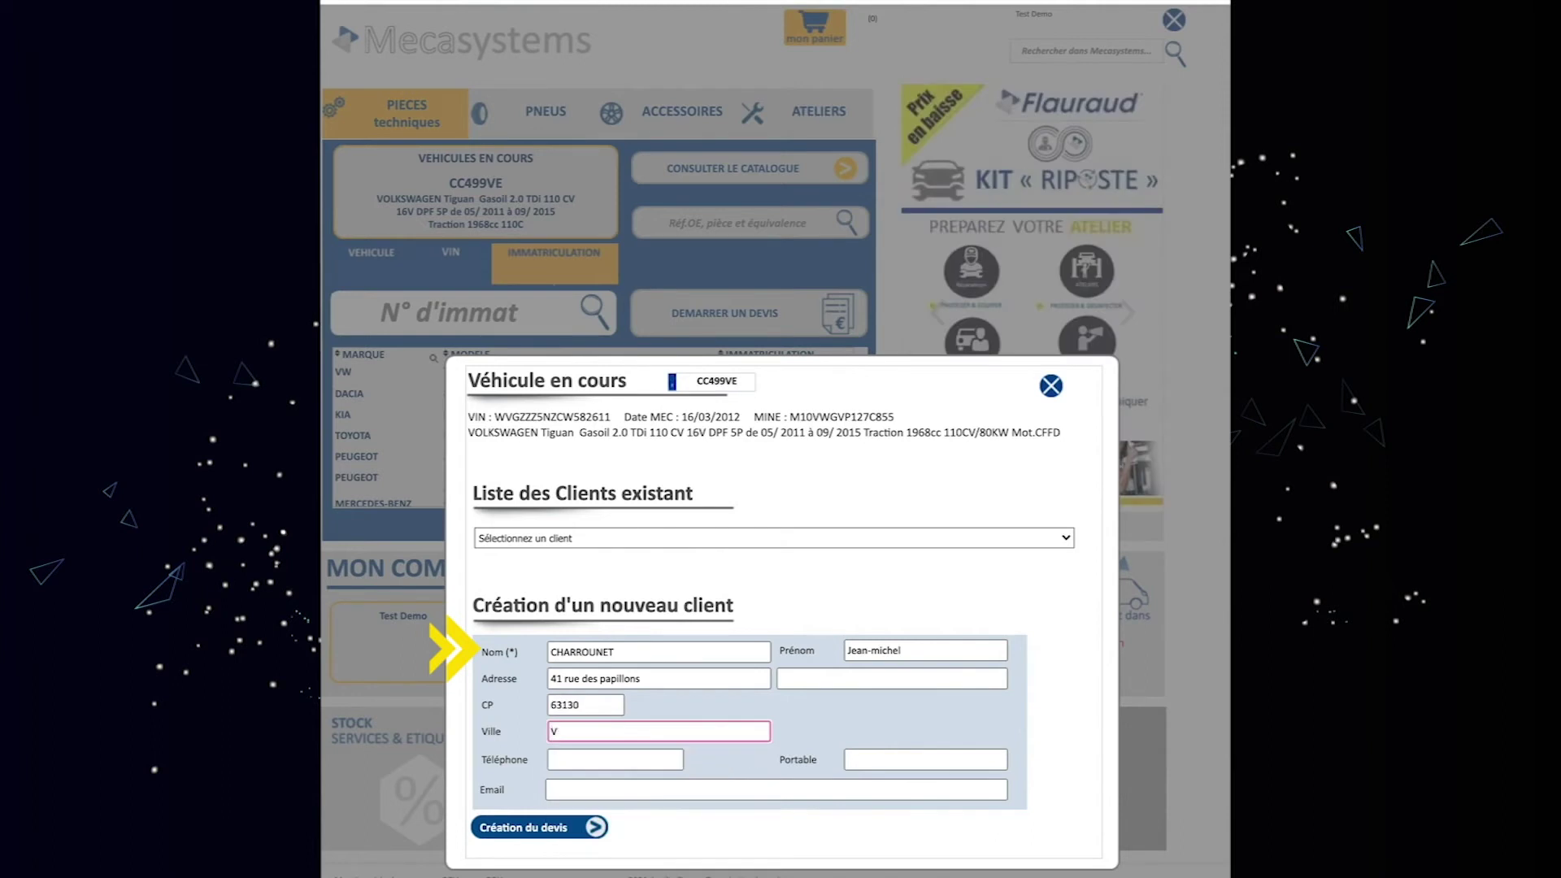
pyautogui.click(925, 759)
pyautogui.click(569, 790)
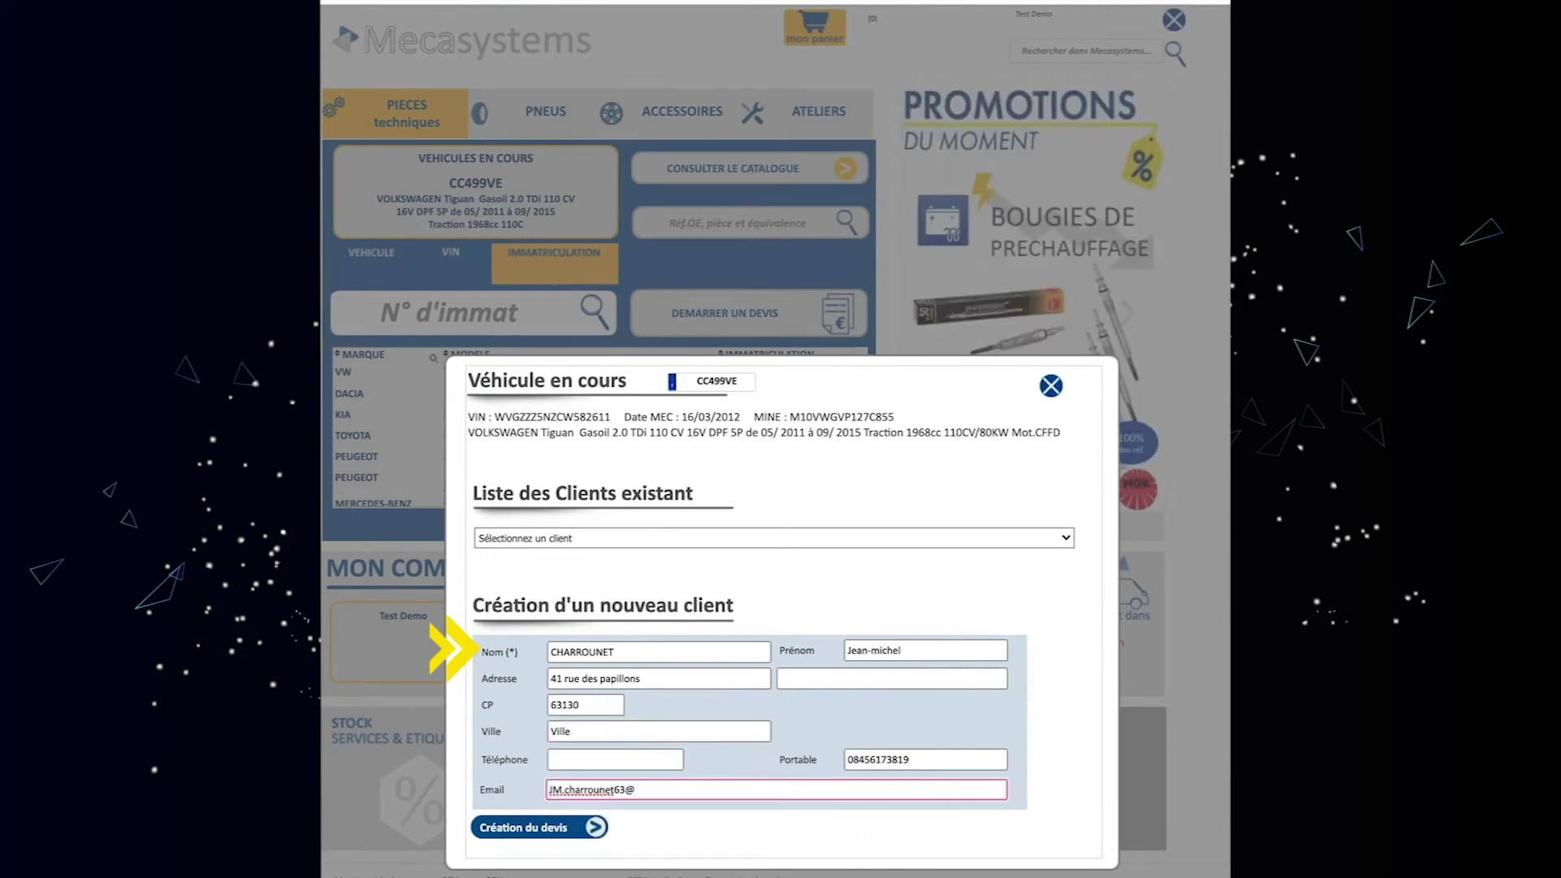
pyautogui.click(528, 827)
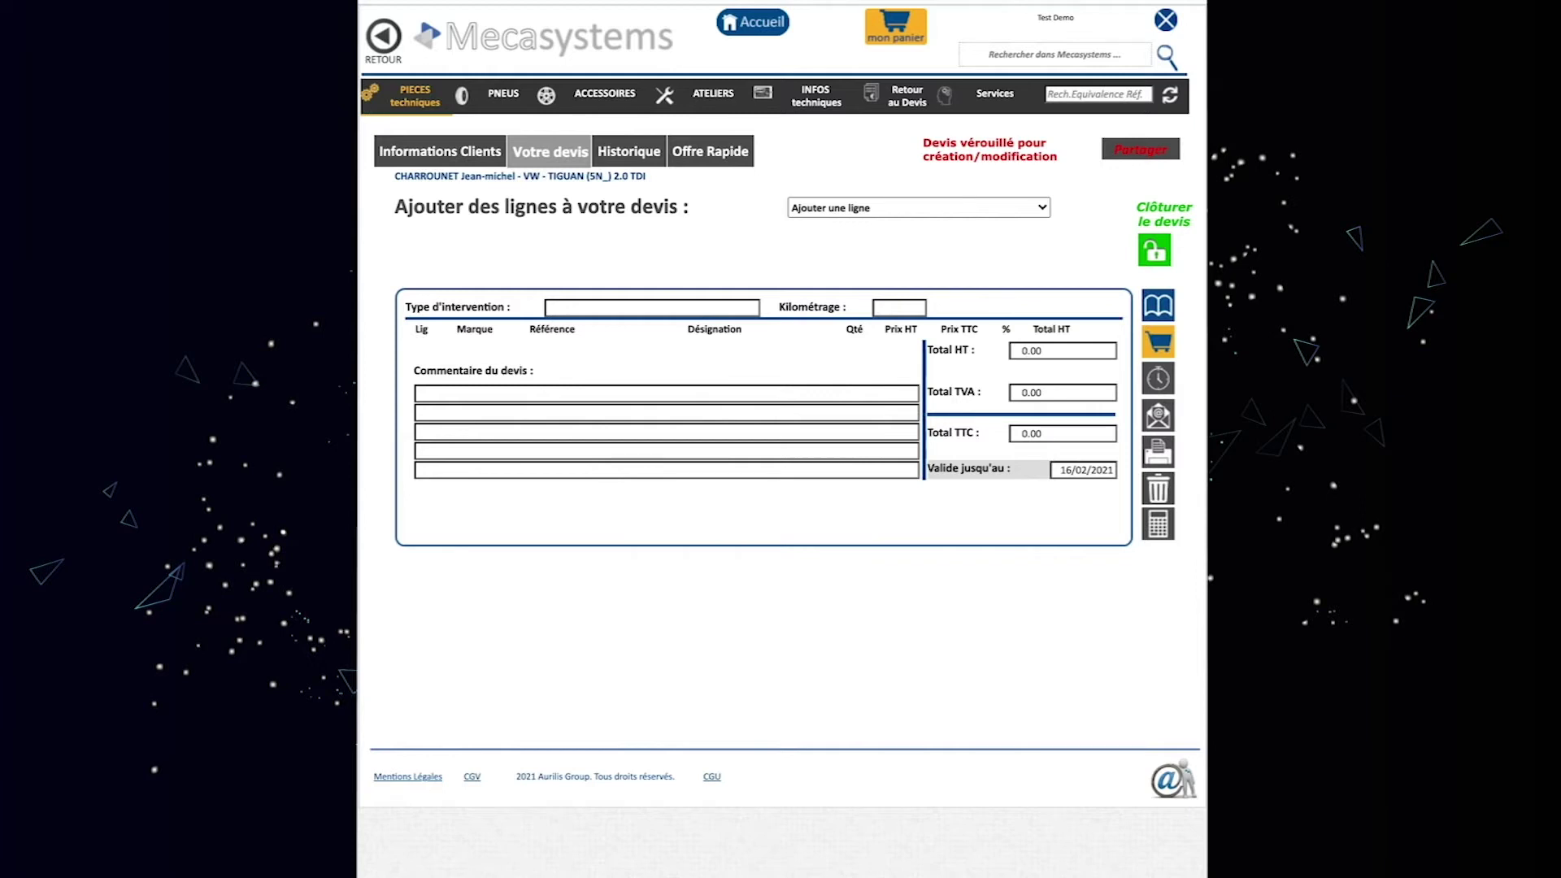
# Review the client and Tiguan details, enter a contact name and partial plate, then open quote history.
pyautogui.click(446, 157)
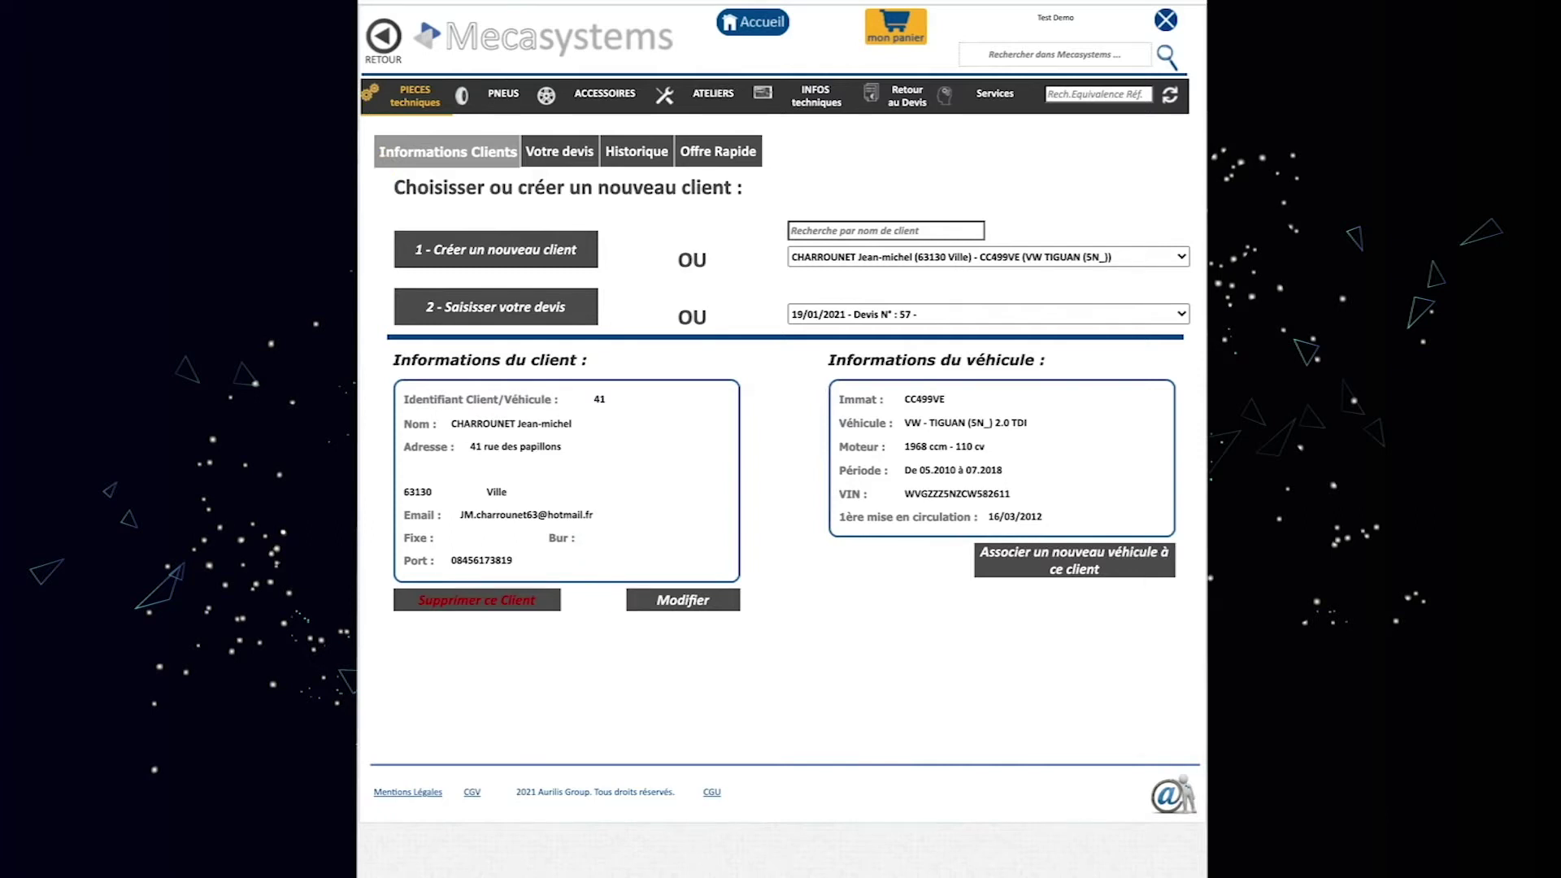
pyautogui.click(325, 394)
pyautogui.write('Olivier')
pyautogui.click(181, 416)
pyautogui.write('543EX')
pyautogui.click(655, 157)
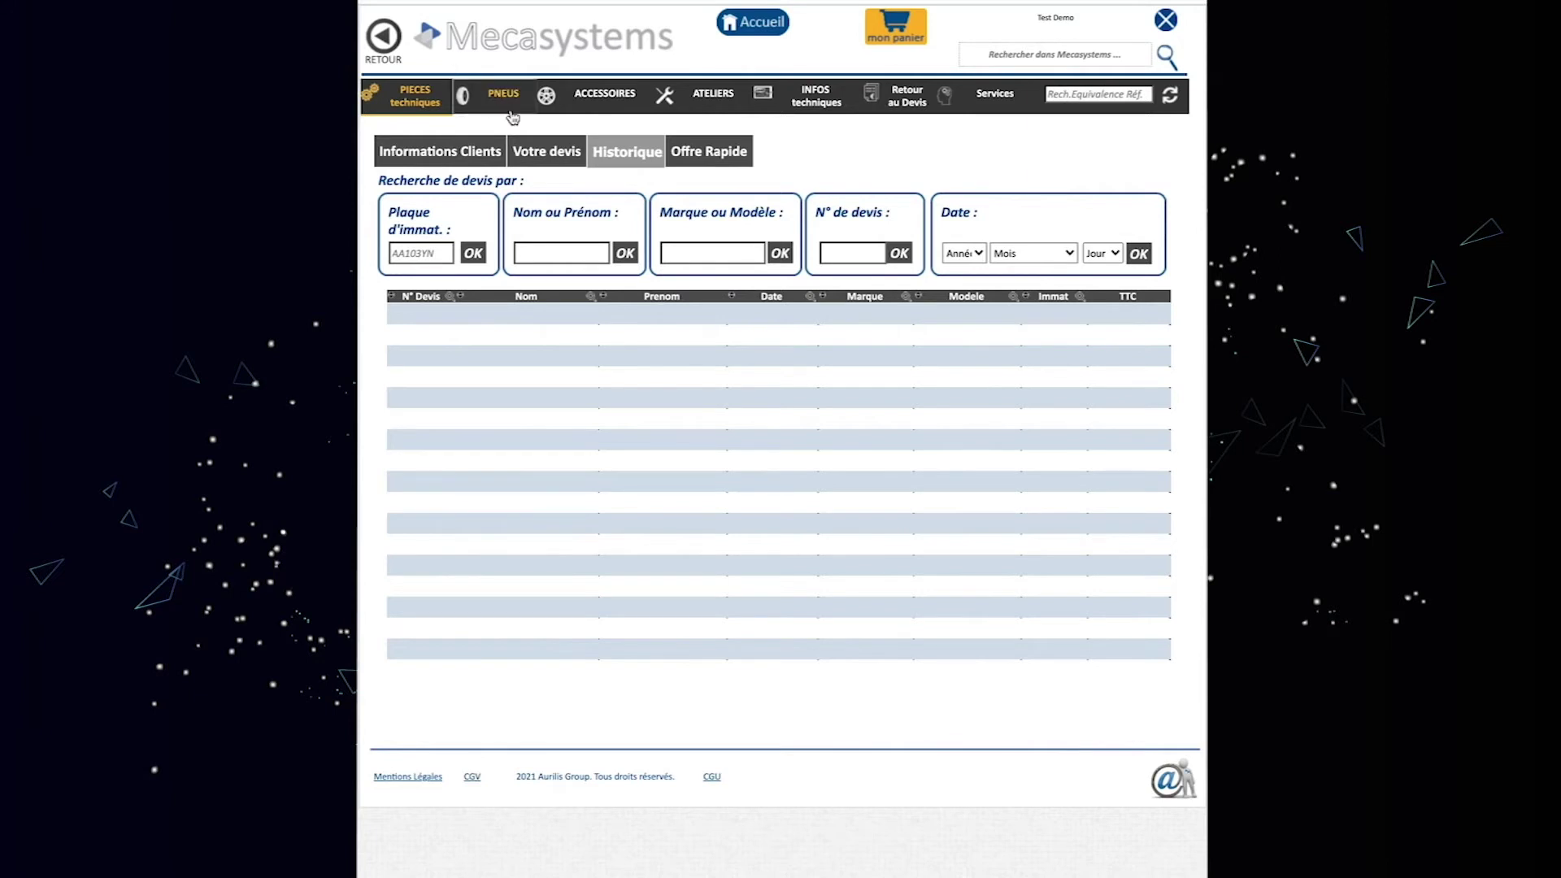
# Return from the empty quote history to the Tiguan's blank quote.
pyautogui.click(538, 154)
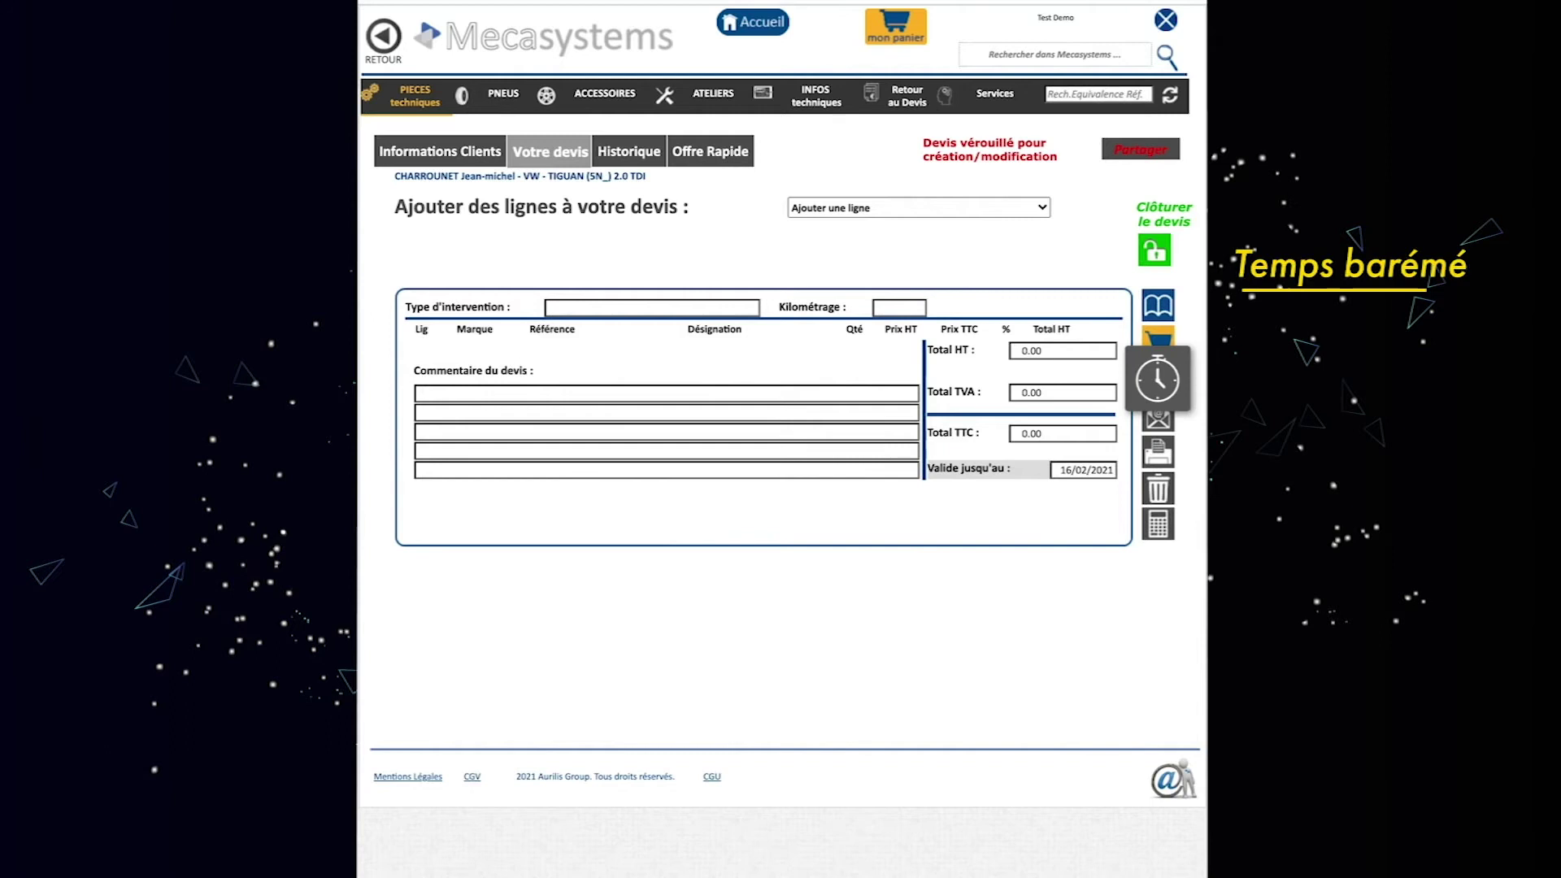
pyautogui.click(1039, 465)
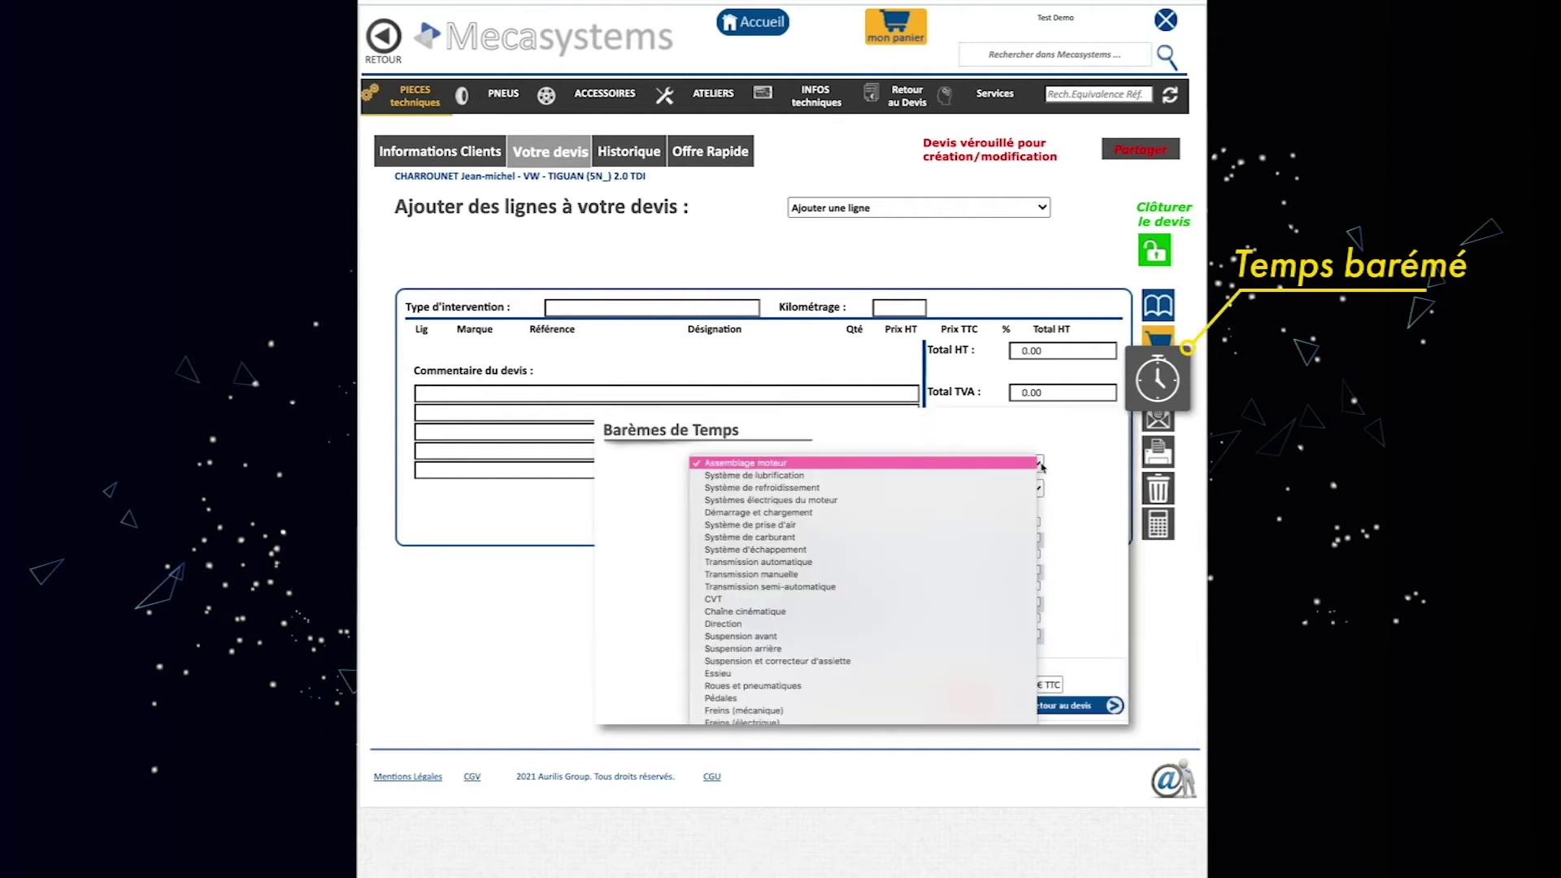
pyautogui.click(974, 636)
pyautogui.click(1036, 540)
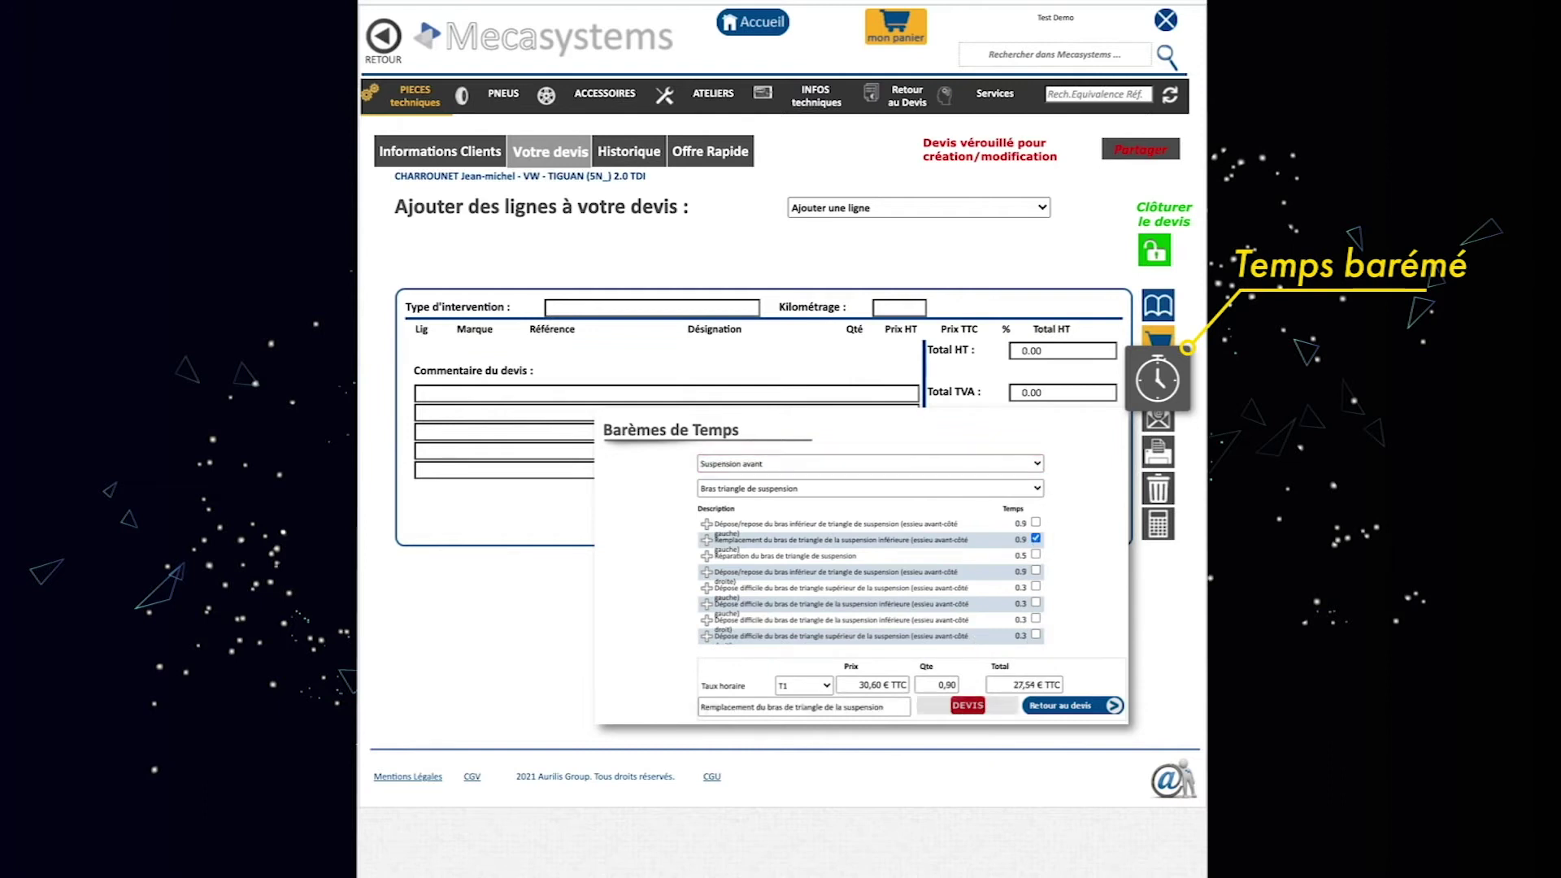
pyautogui.click(967, 704)
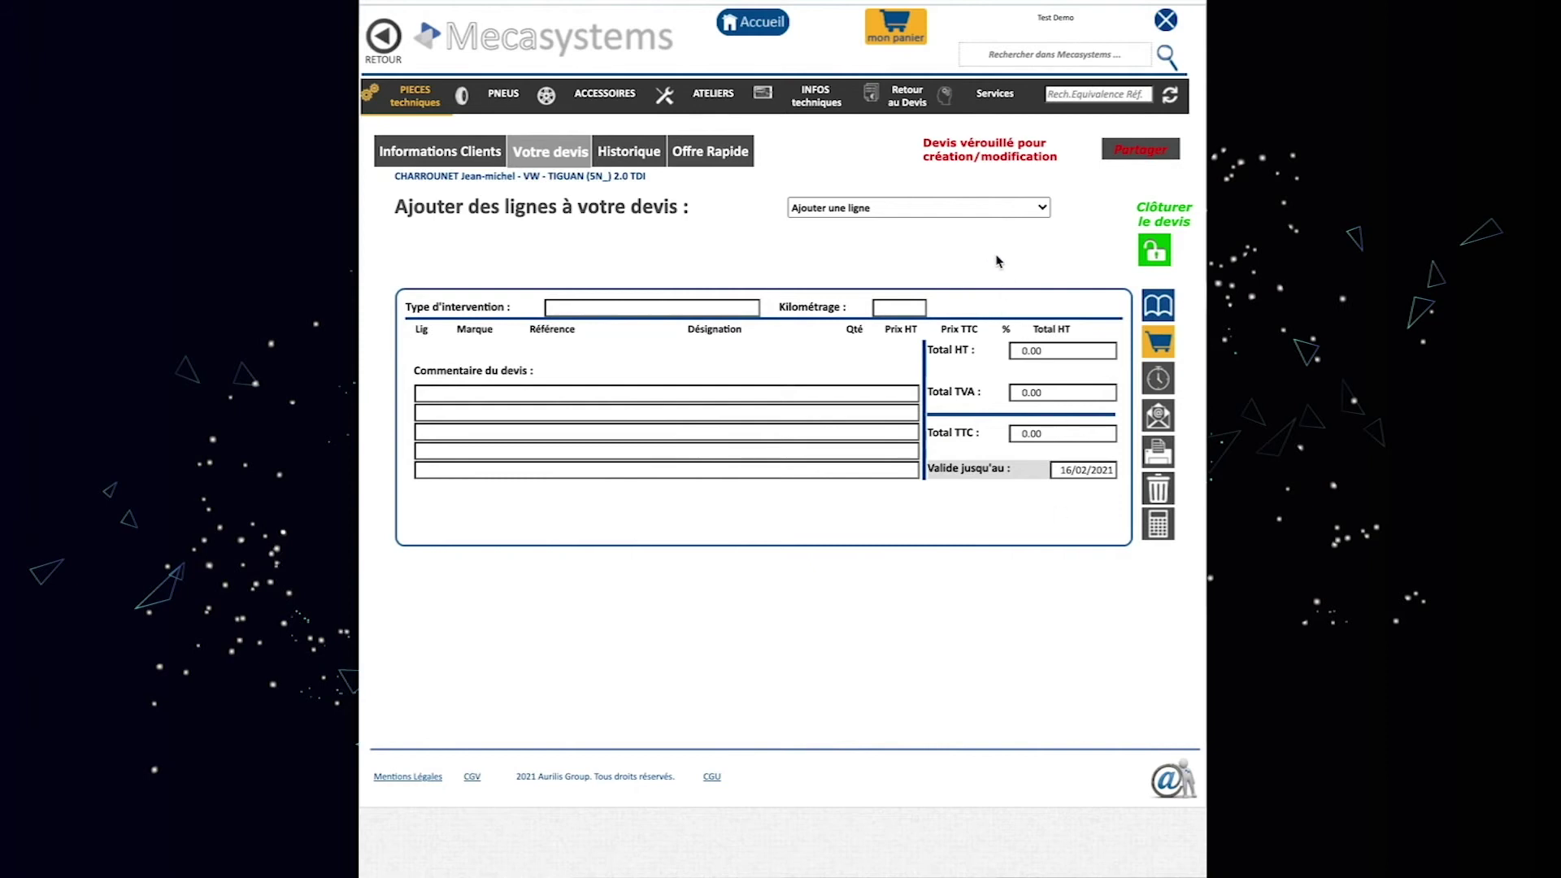
pyautogui.click(1043, 207)
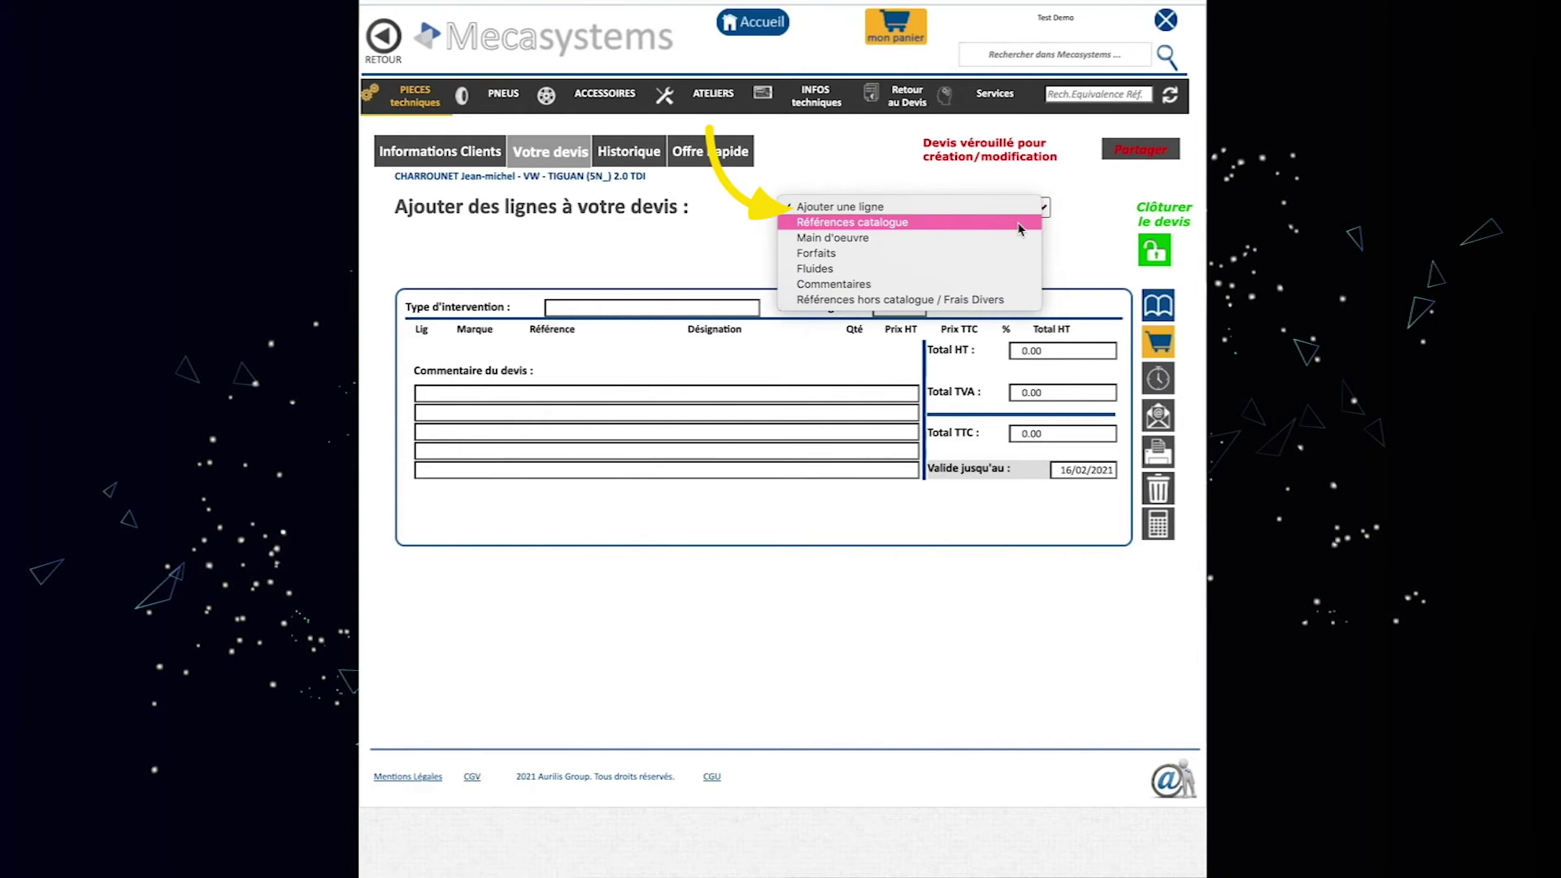
# Add catalogue reference 8ET009142-961, the HELLA air flow meter at 132,70 HT.
pyautogui.click(1021, 226)
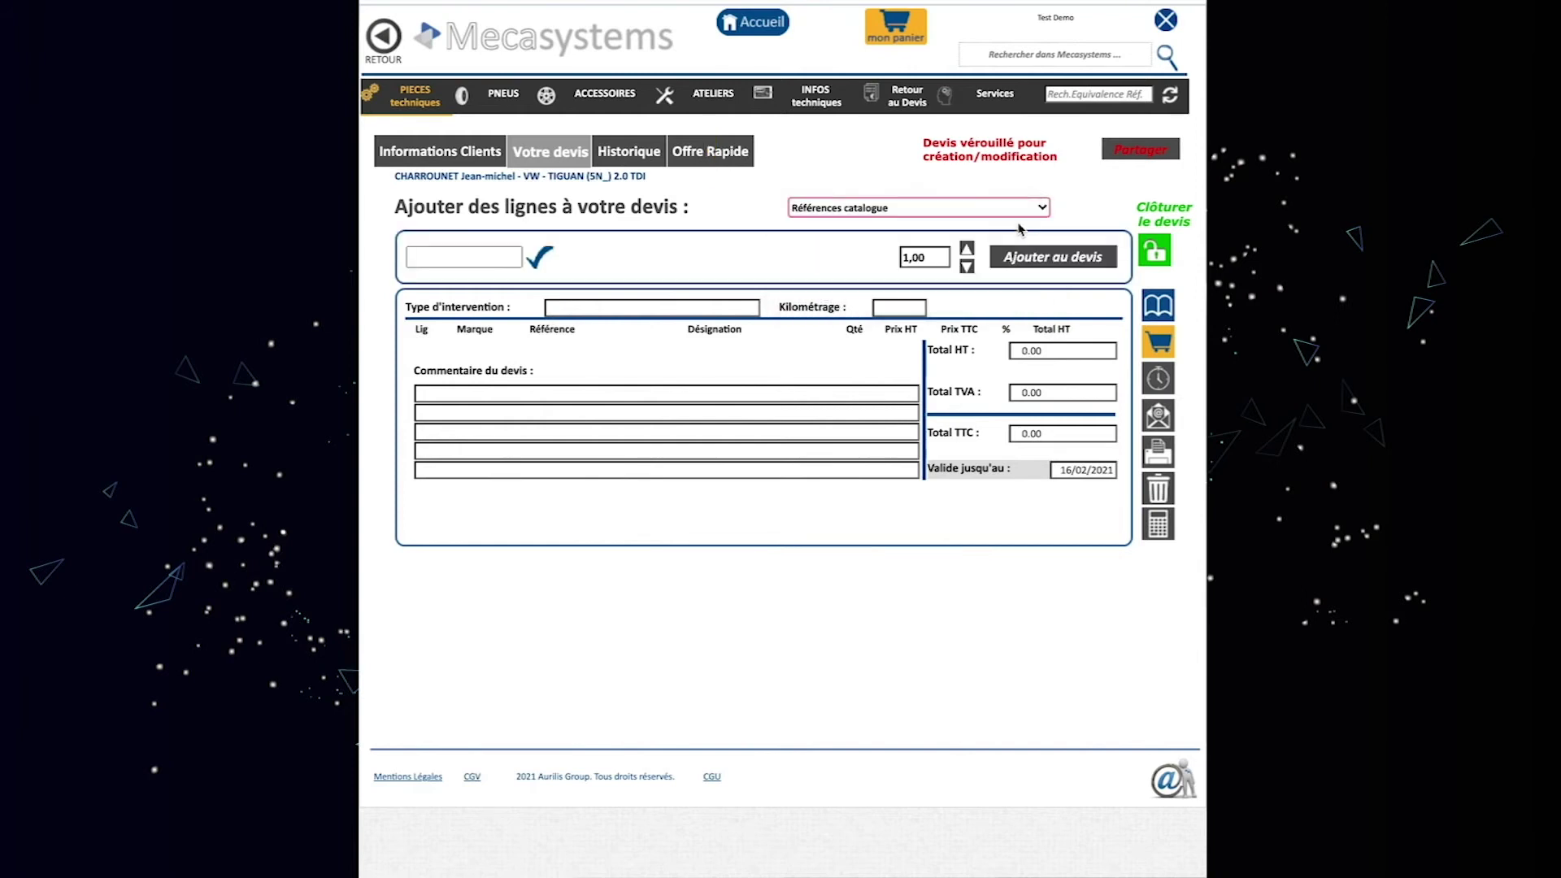
pyautogui.write('8ET009142-961')
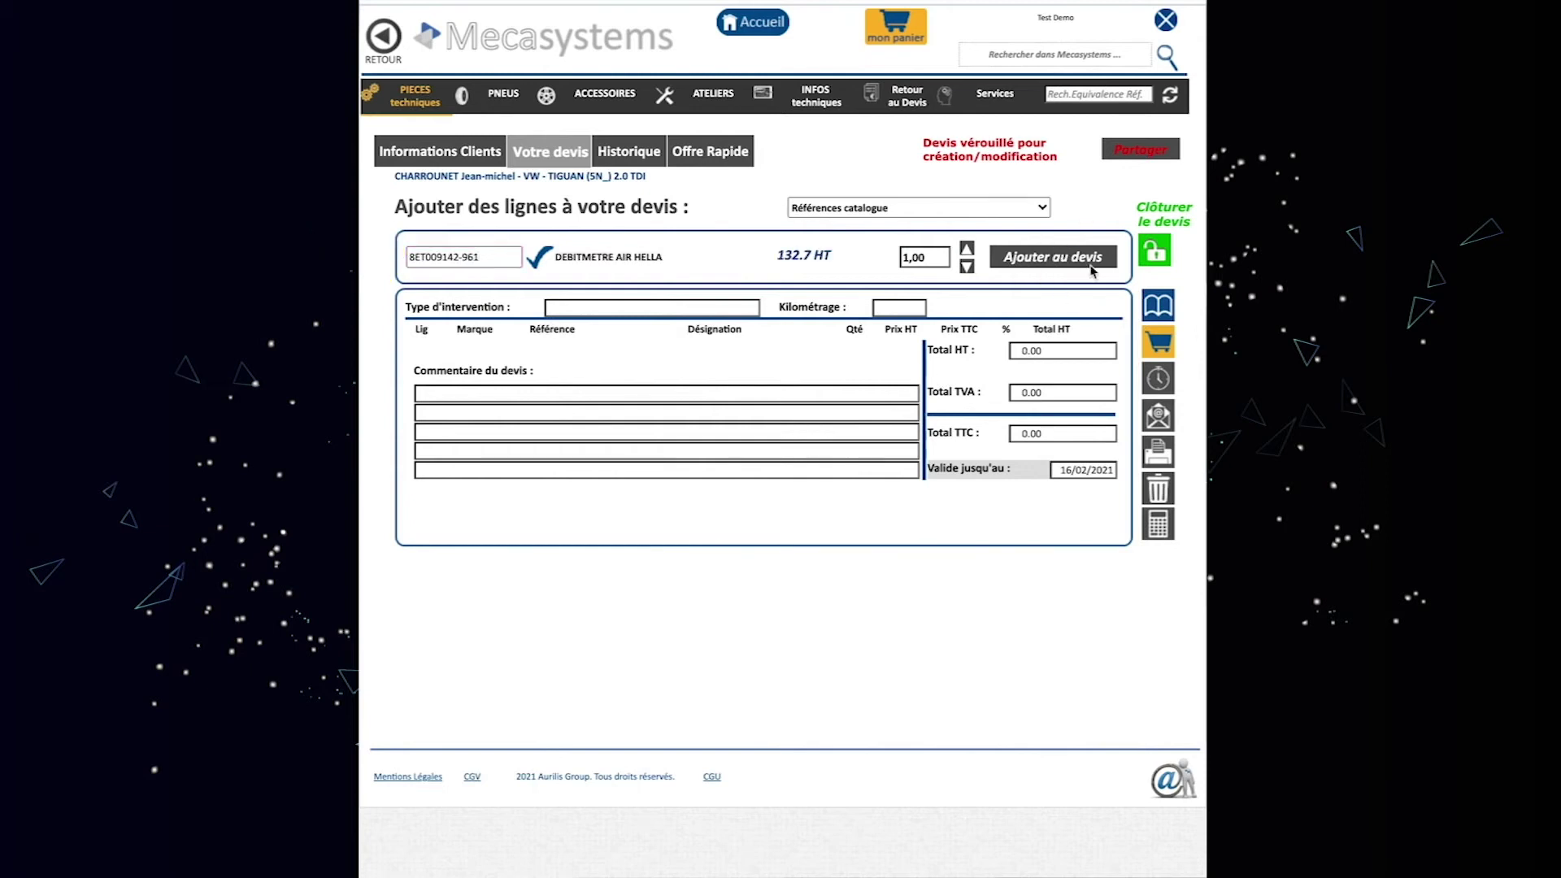
pyautogui.click(1045, 257)
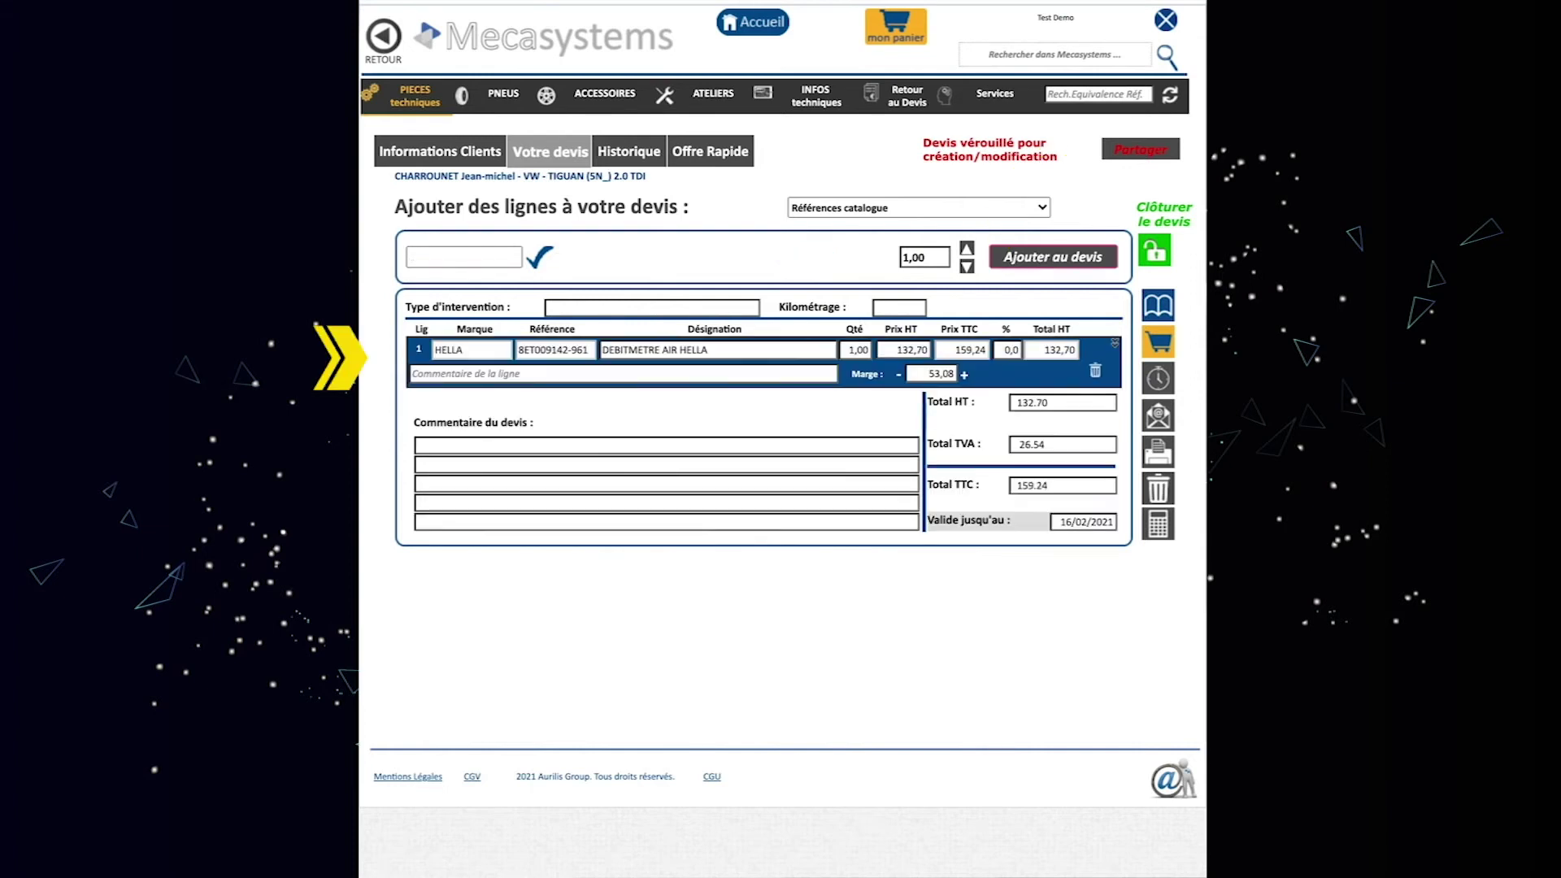
pyautogui.click(980, 201)
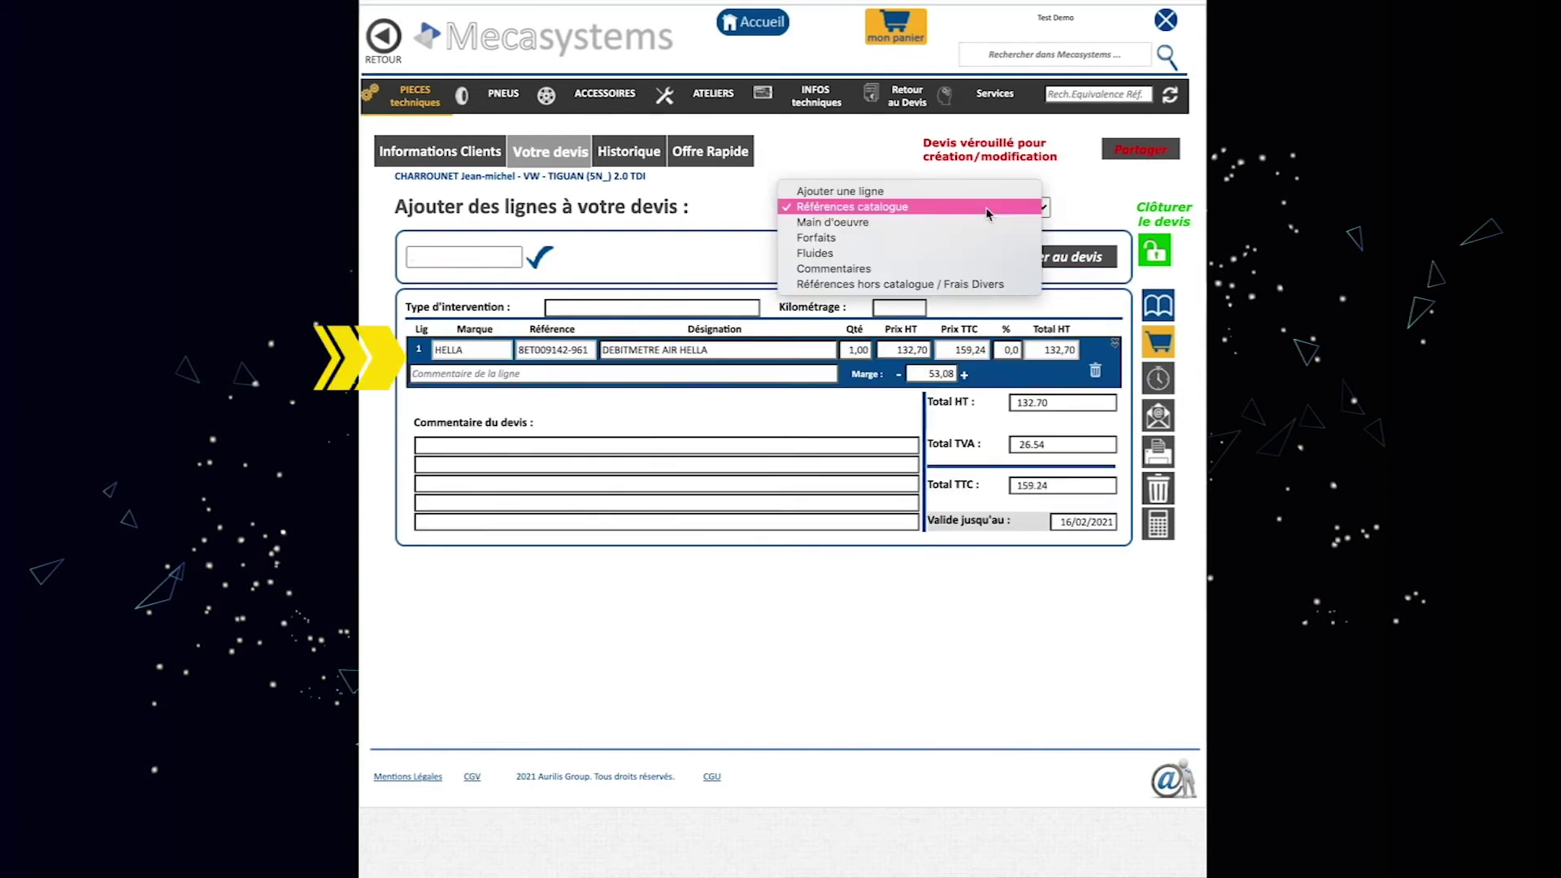
# Add a T2 labour line with quantity 2 to the quote.
pyautogui.click(979, 224)
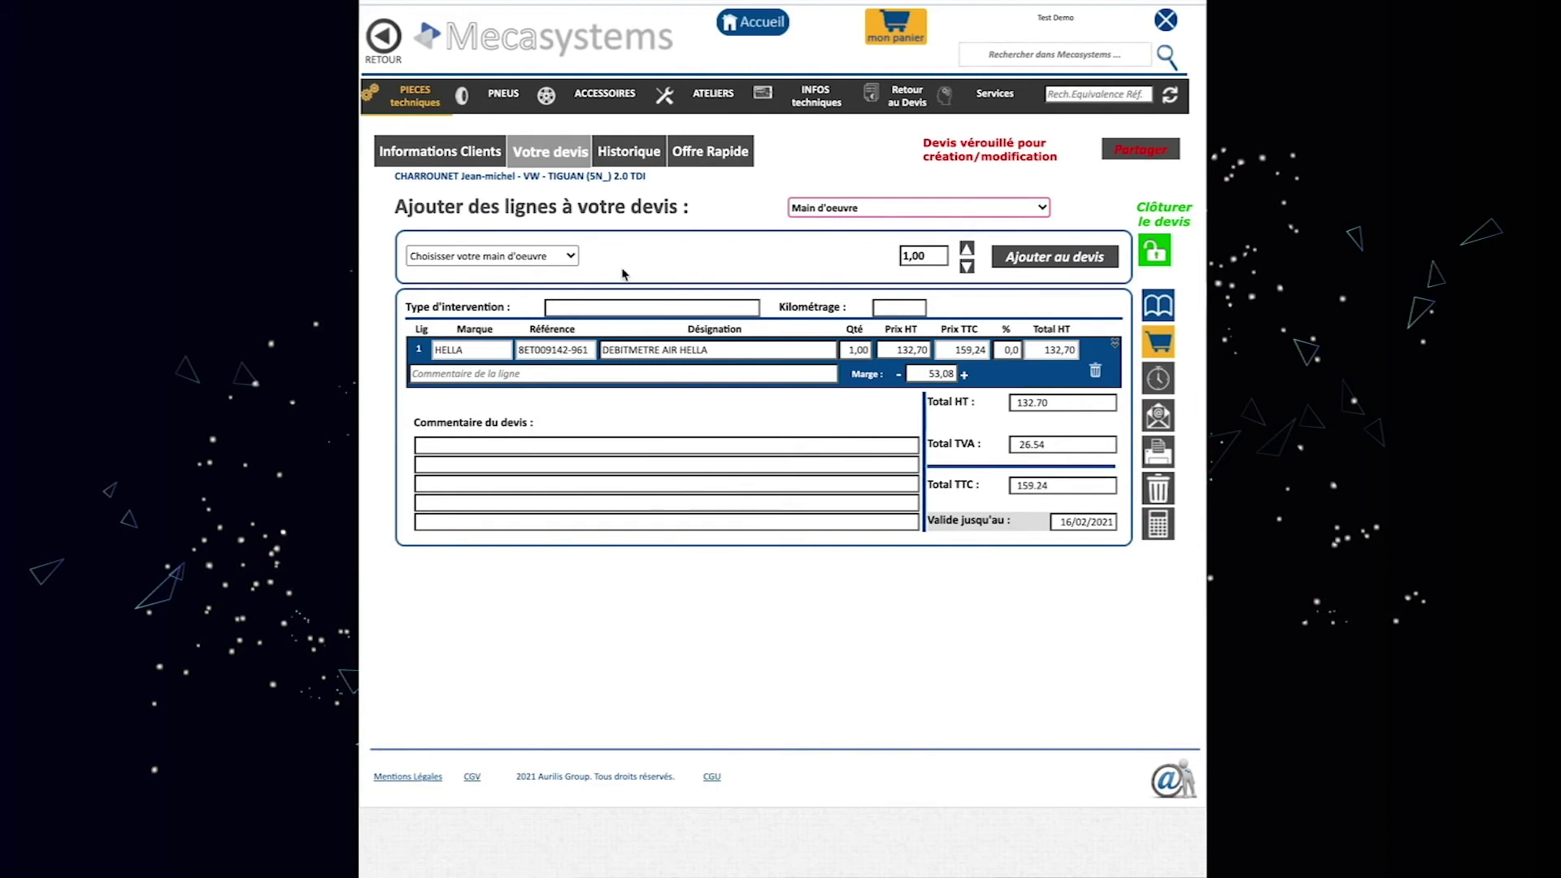
pyautogui.click(573, 257)
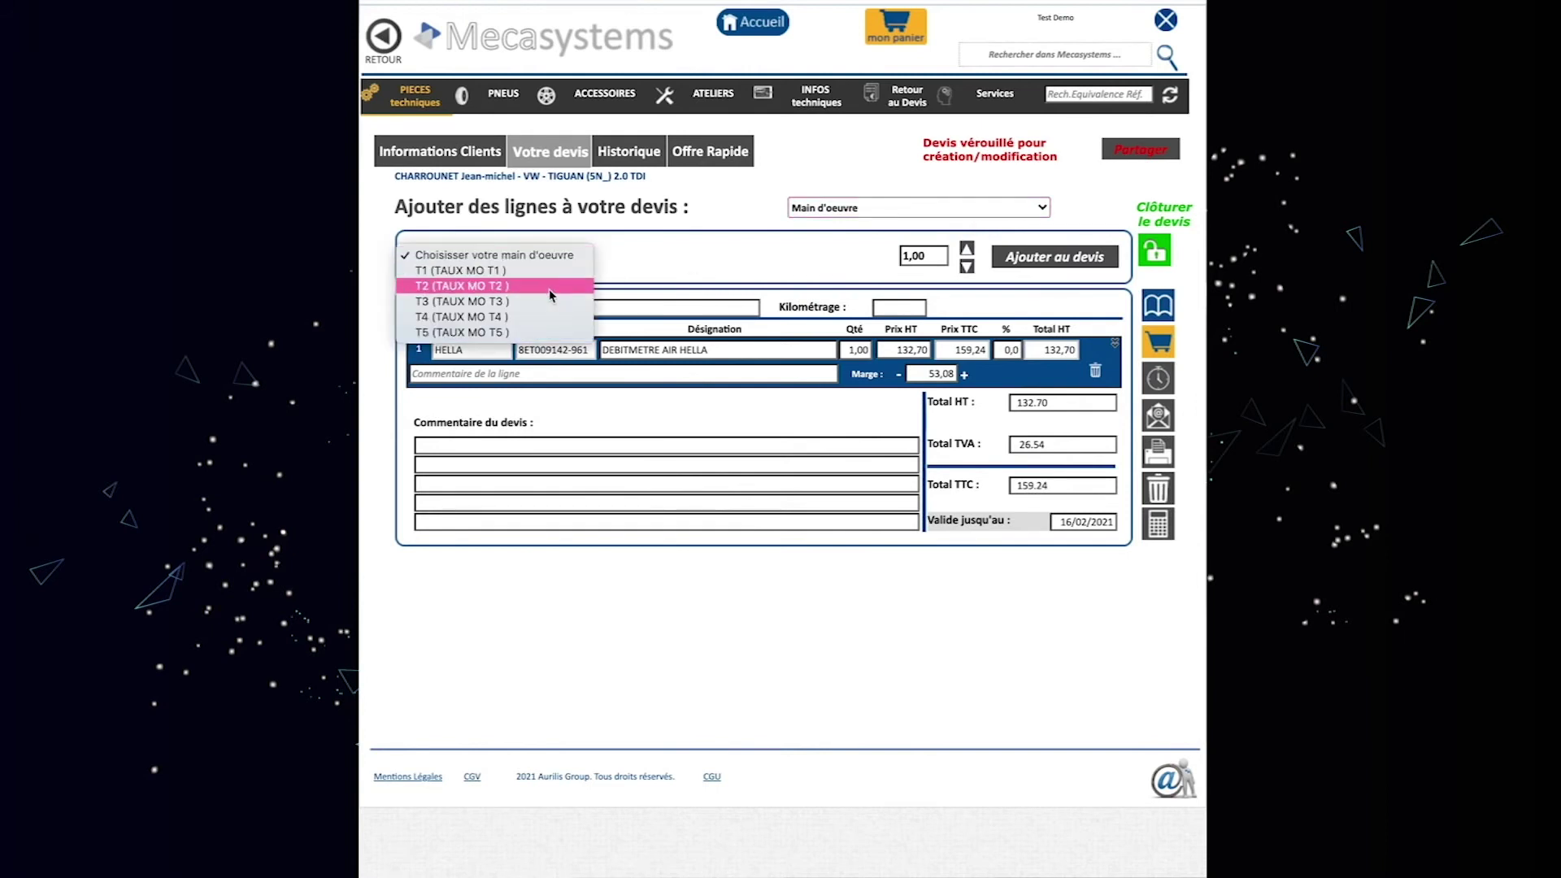
pyautogui.click(549, 286)
pyautogui.click(966, 248)
pyautogui.click(1028, 259)
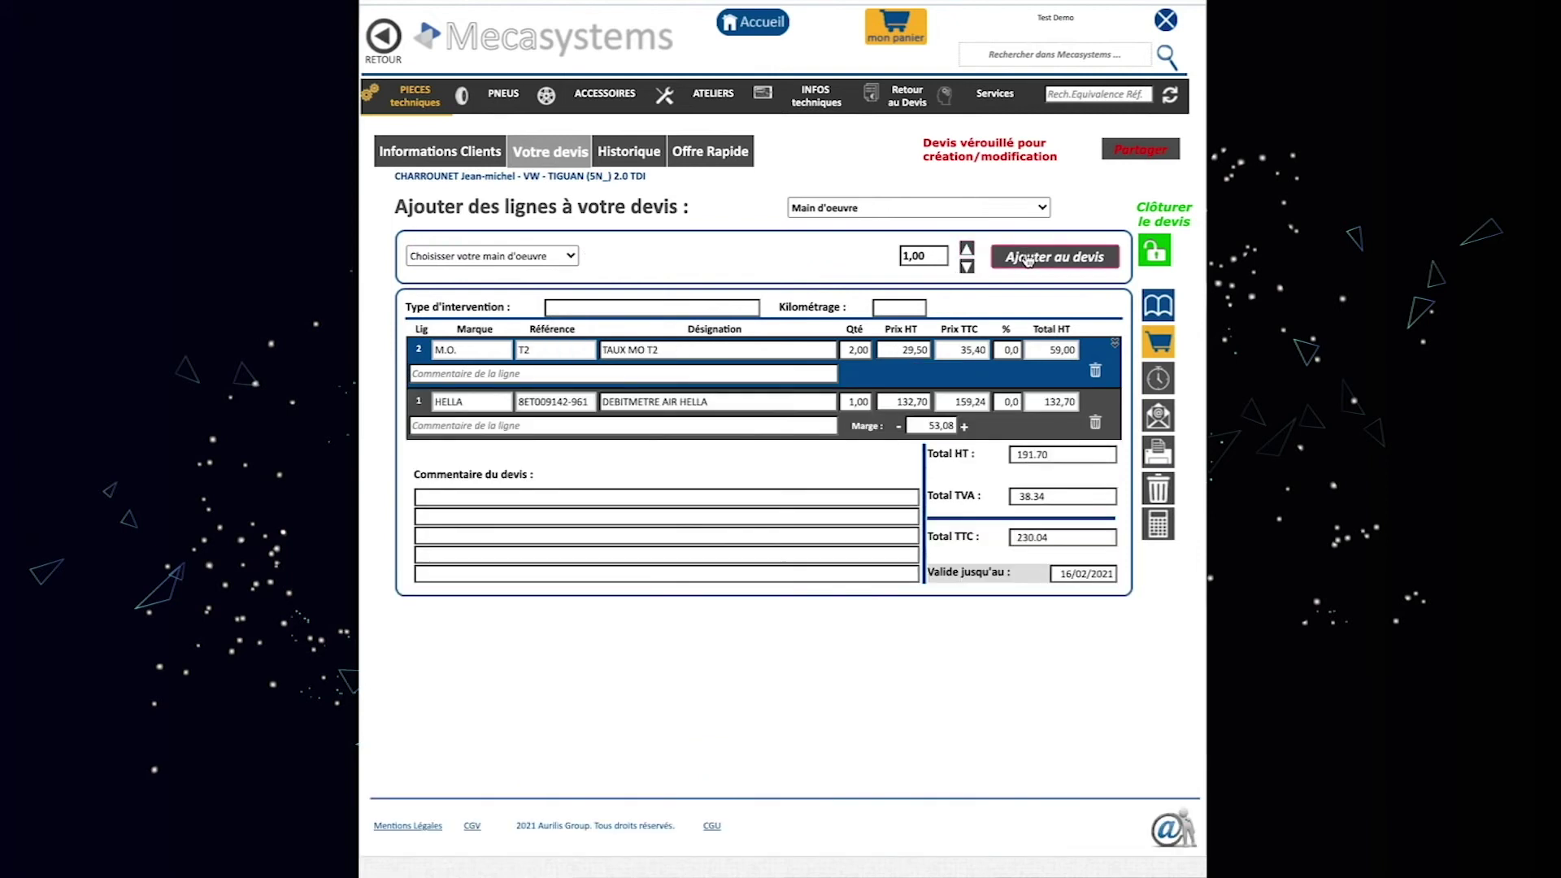
# Add the FORVID Forfait vidange oil-change package.
pyautogui.click(986, 209)
pyautogui.press('Return')
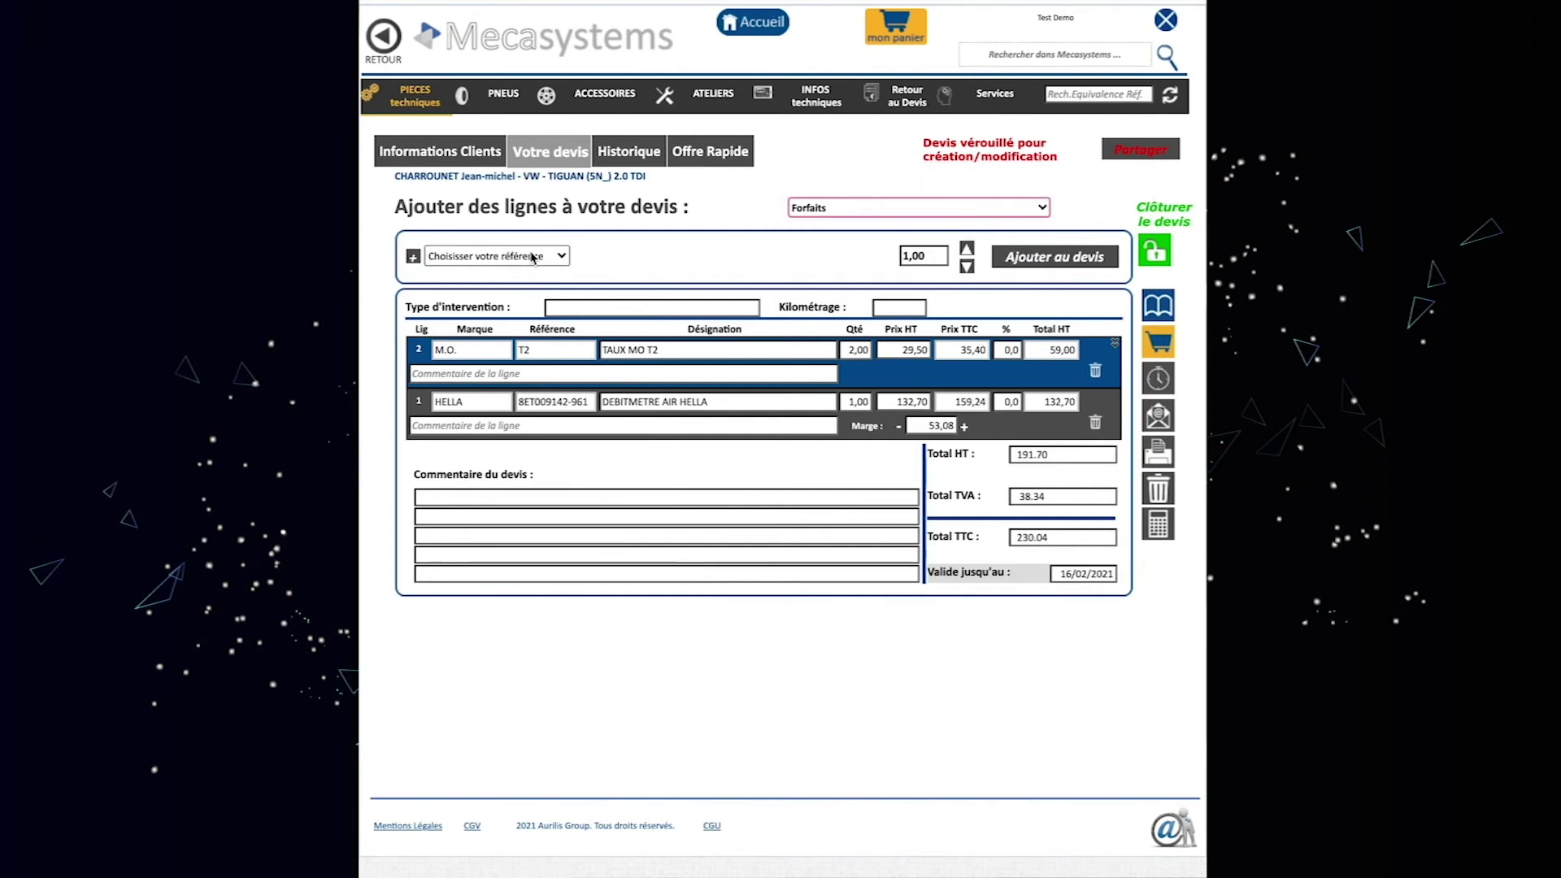
pyautogui.click(551, 259)
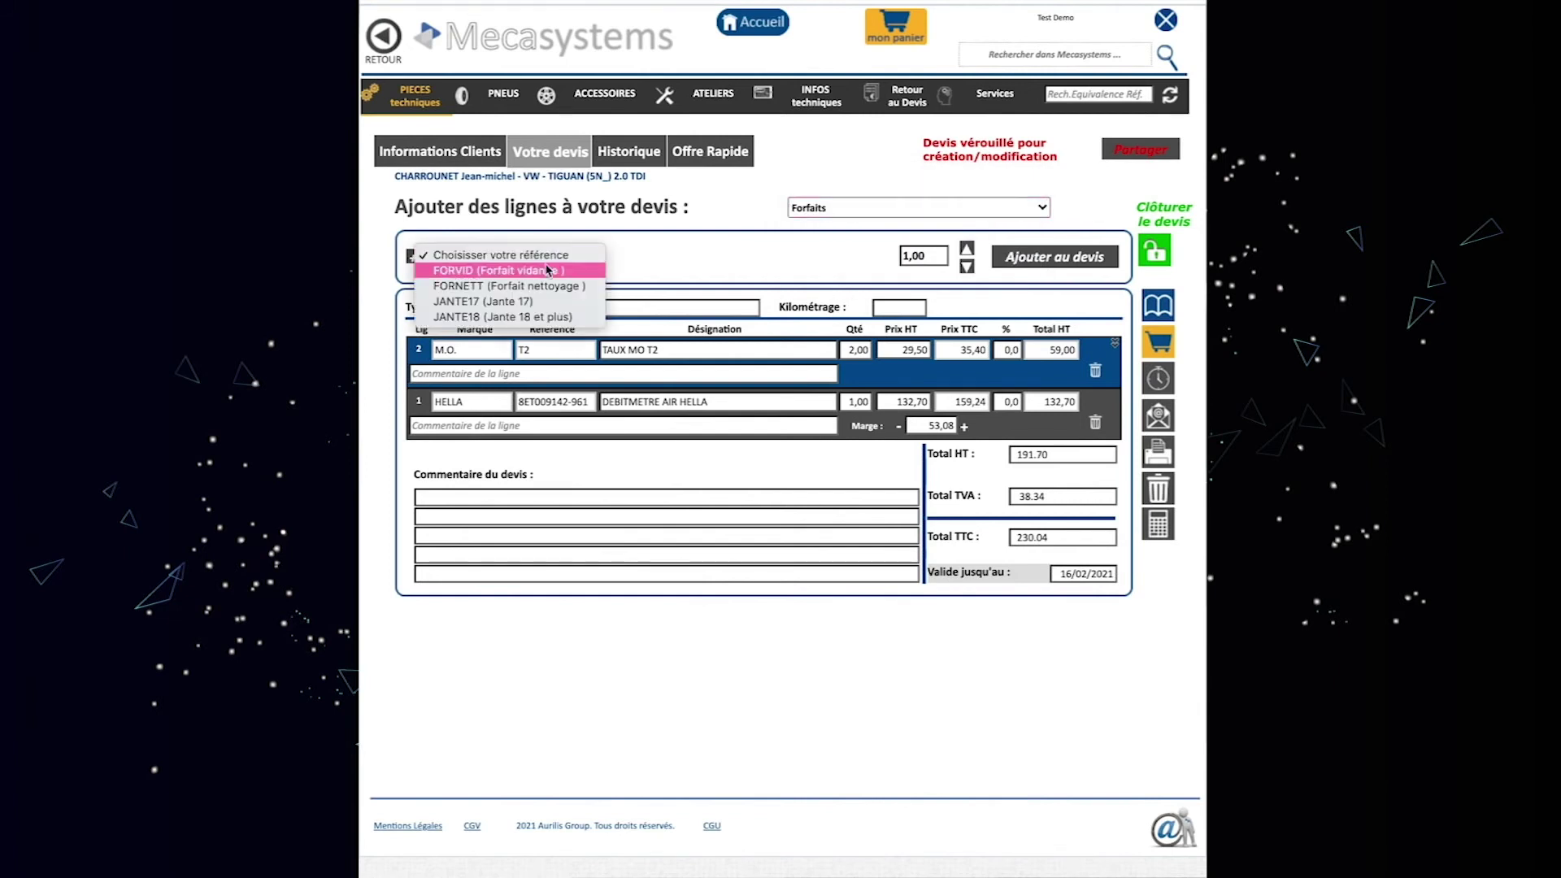
pyautogui.click(546, 272)
pyautogui.click(1006, 259)
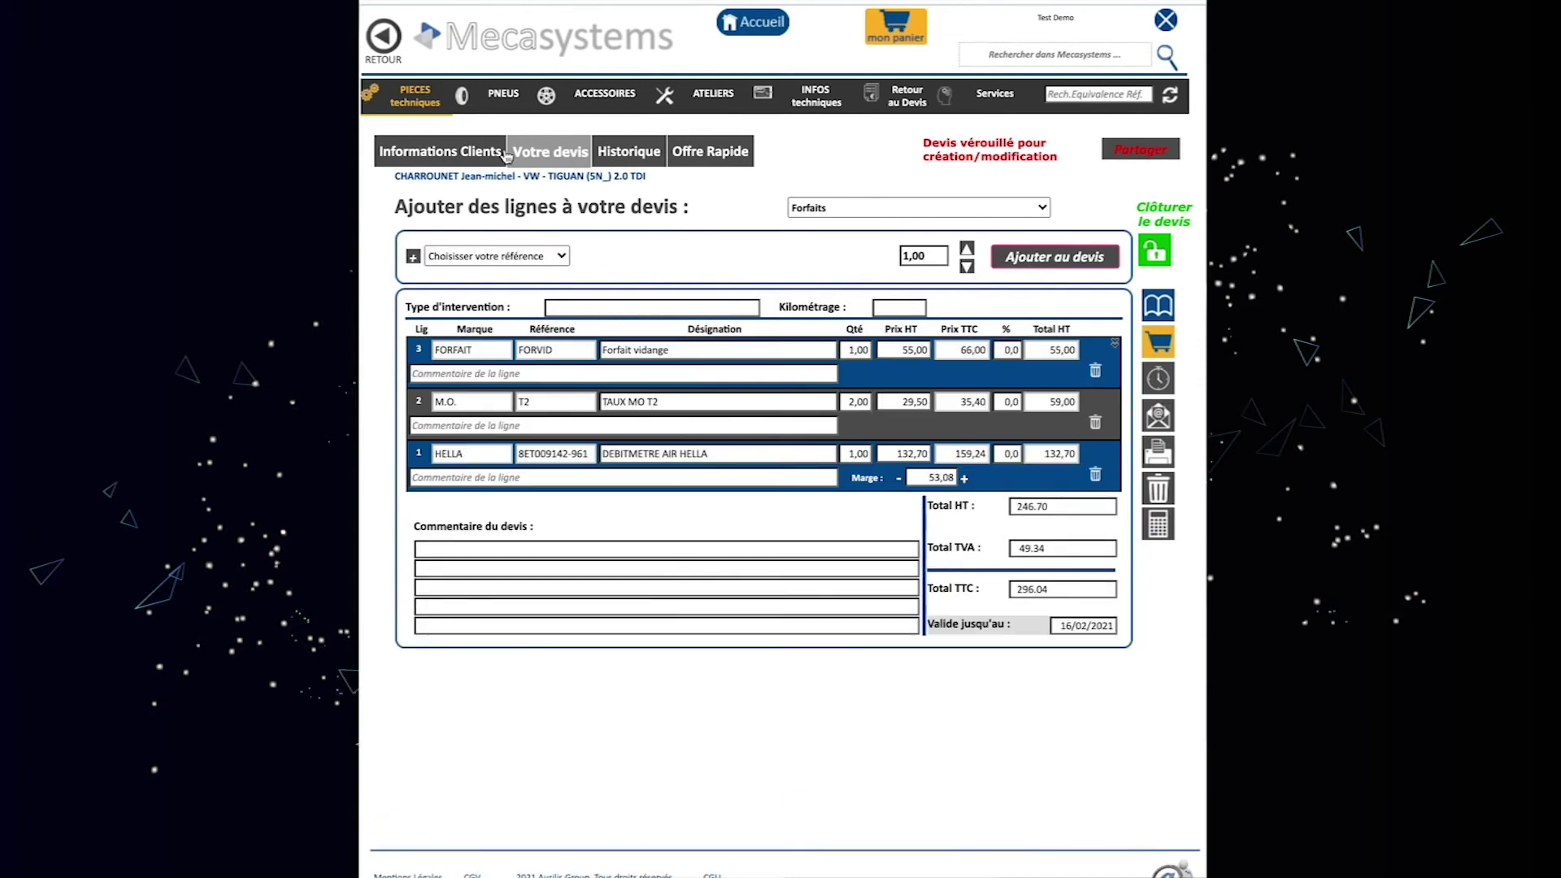
# Add a MOBIL 1 ESP 0W40 engine oil fluid line.
pyautogui.click(995, 208)
pyautogui.click(988, 227)
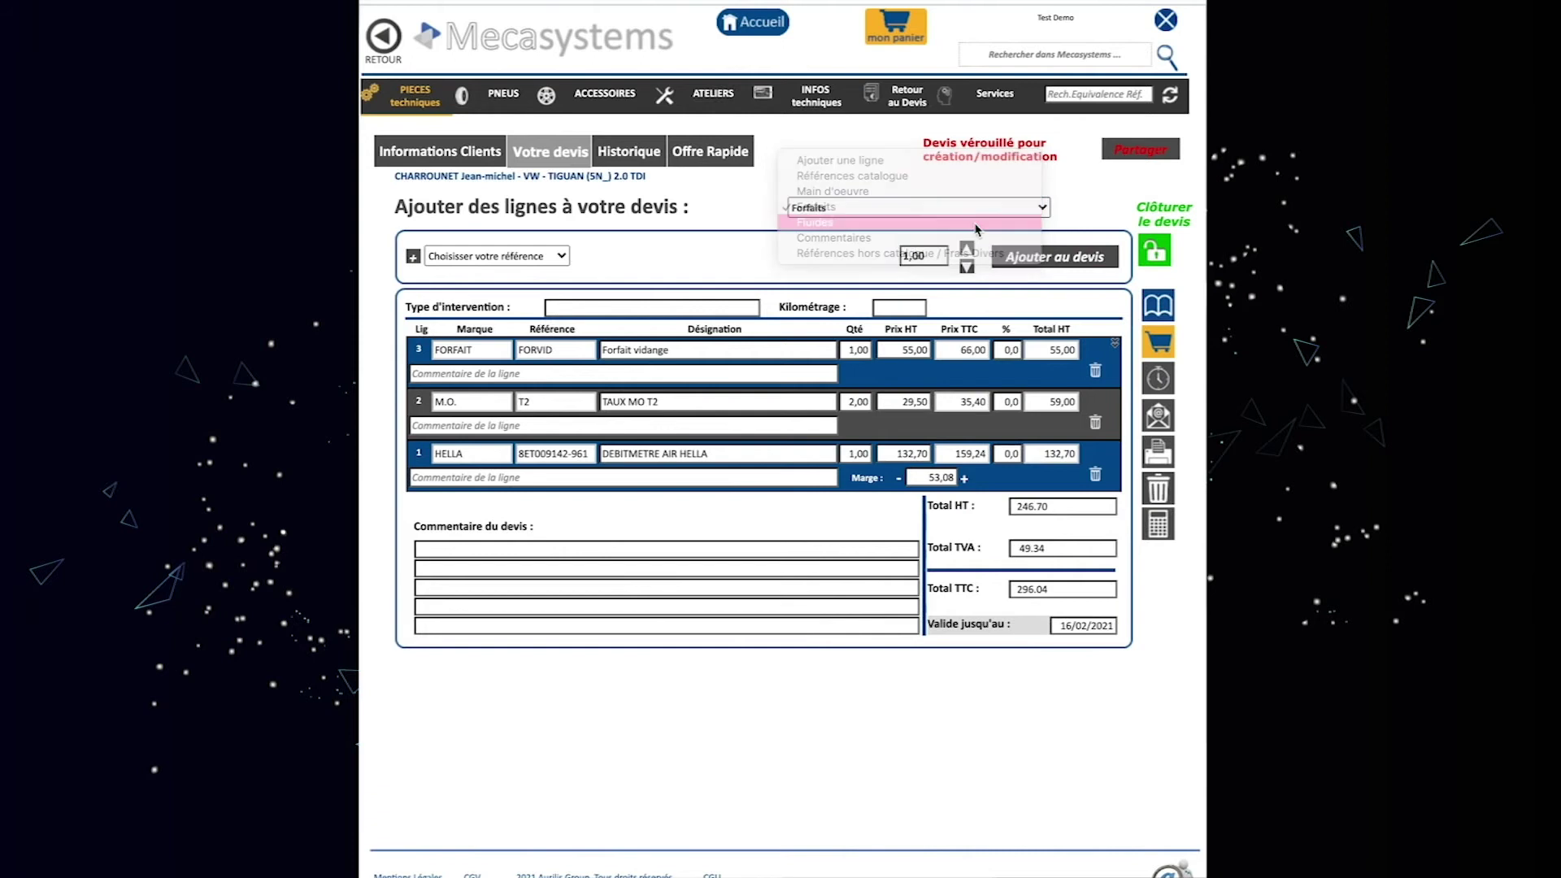
pyautogui.click(565, 258)
pyautogui.click(488, 580)
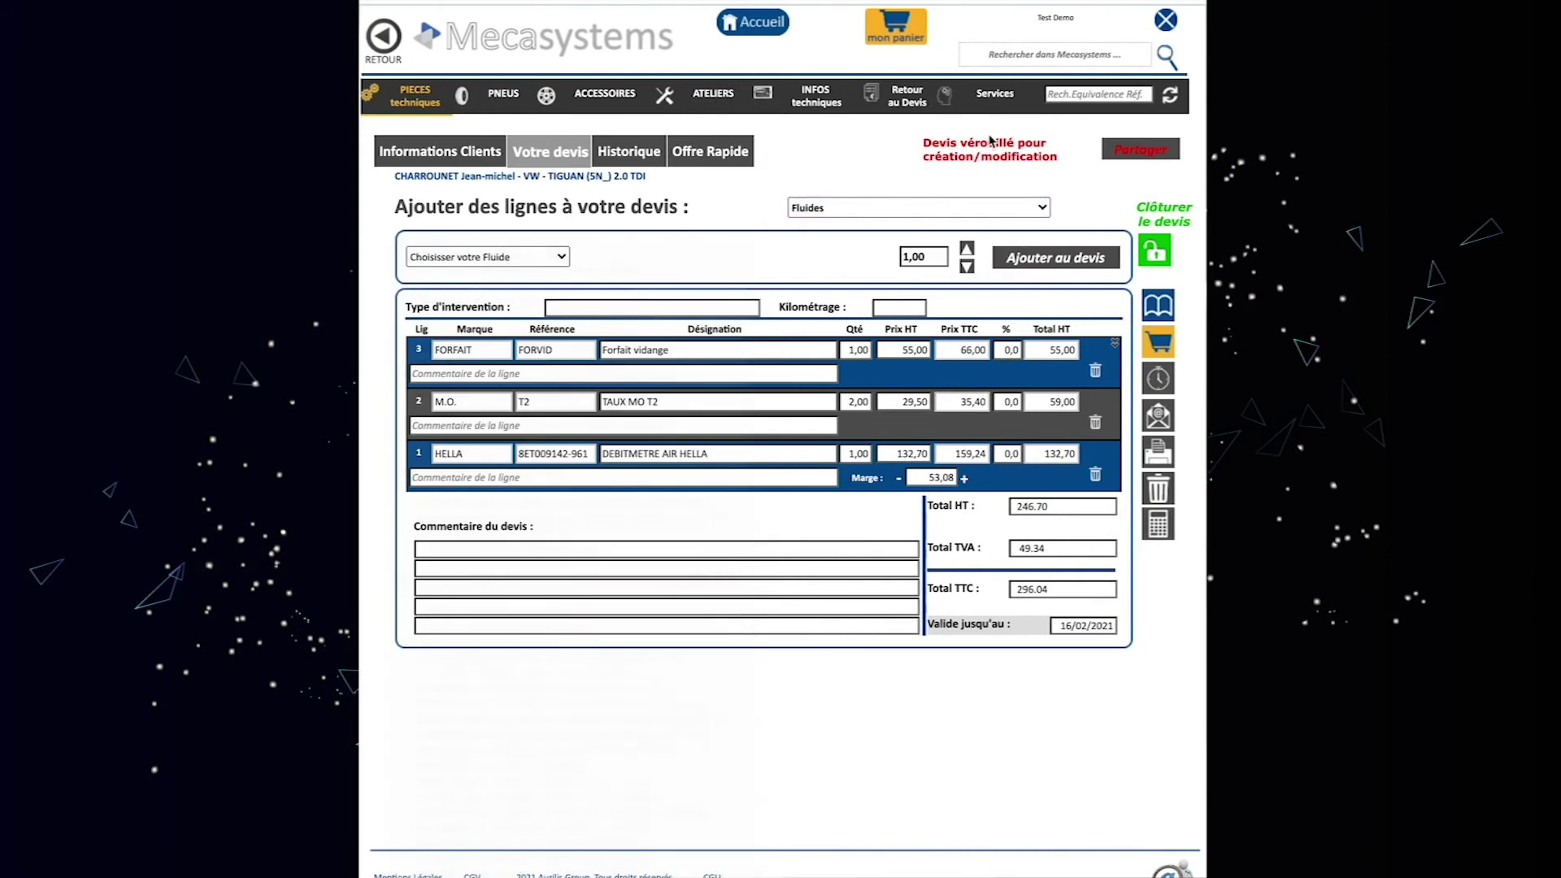
pyautogui.click(1030, 258)
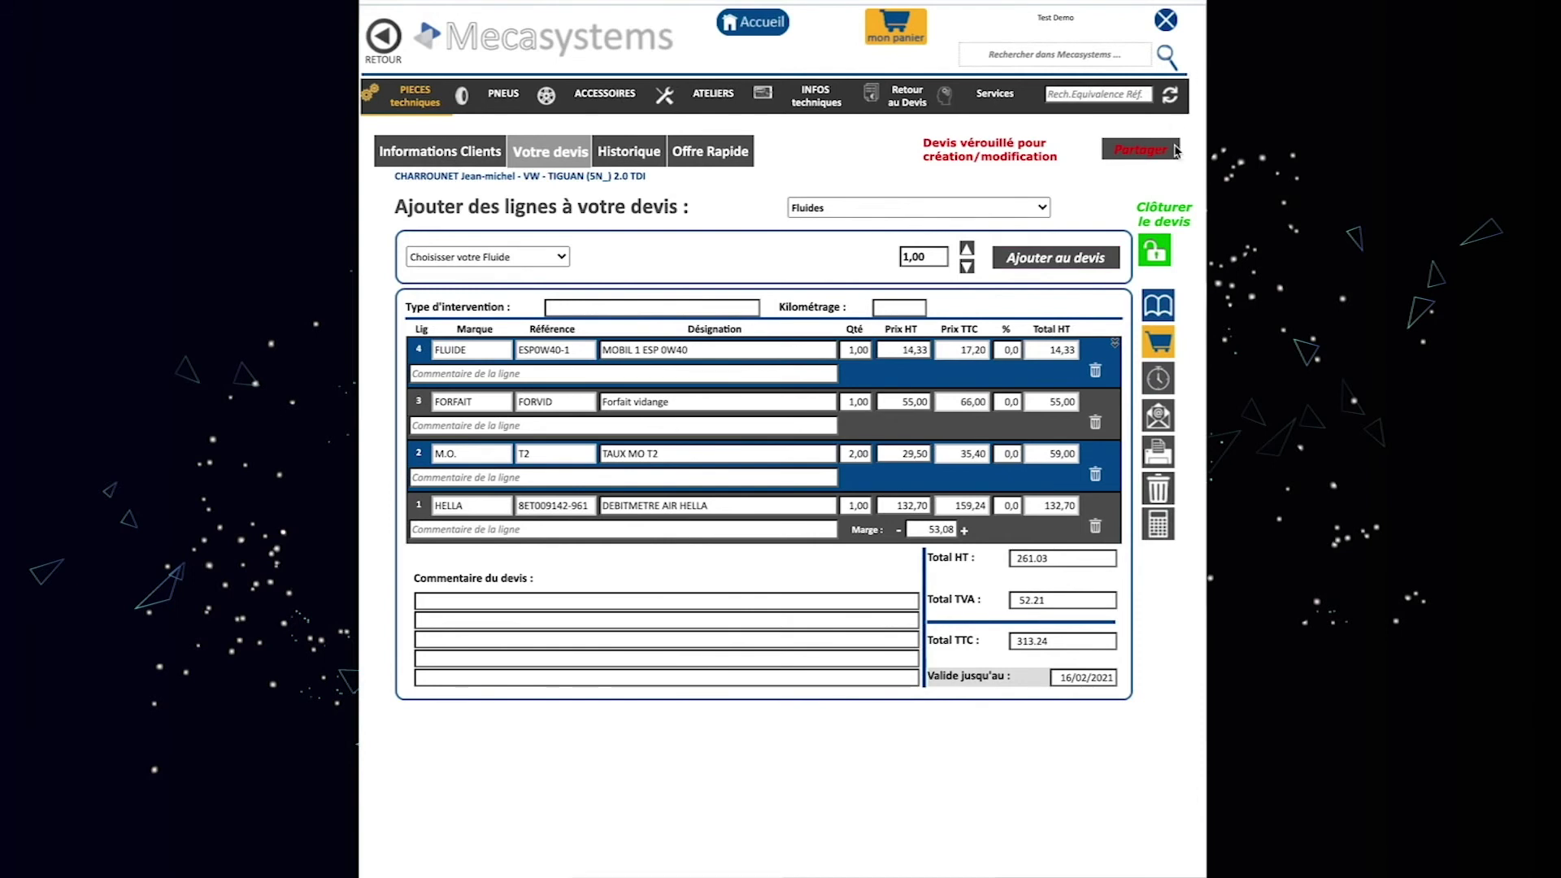
# Add the Technika 775058 fuel filter and its fitting labour from the Filtration technical parts.
pyautogui.moveTo(1156, 314)
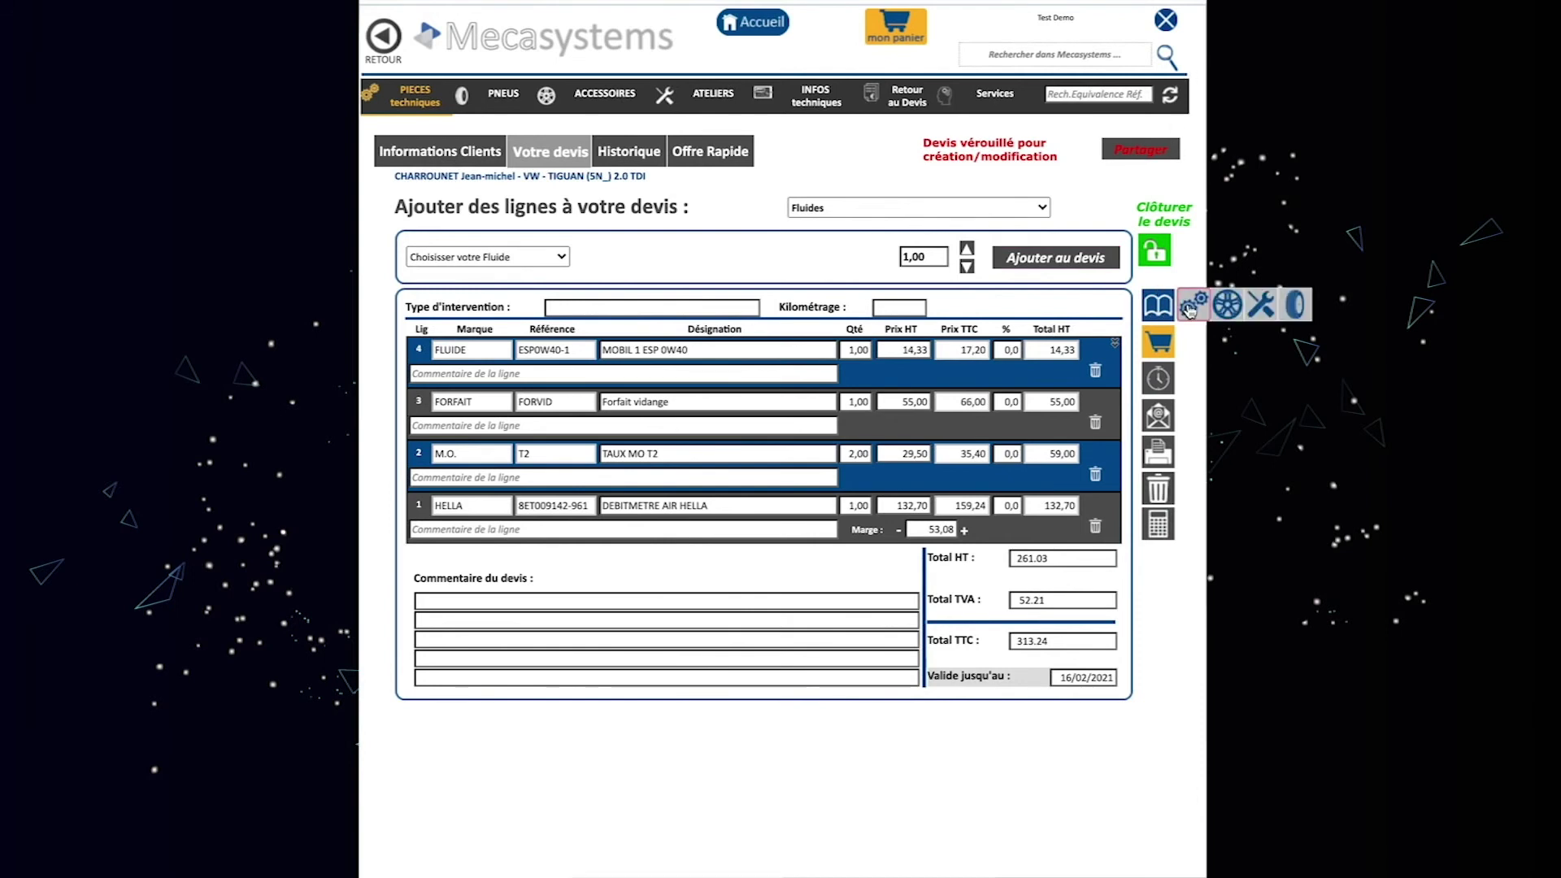
pyautogui.click(1193, 306)
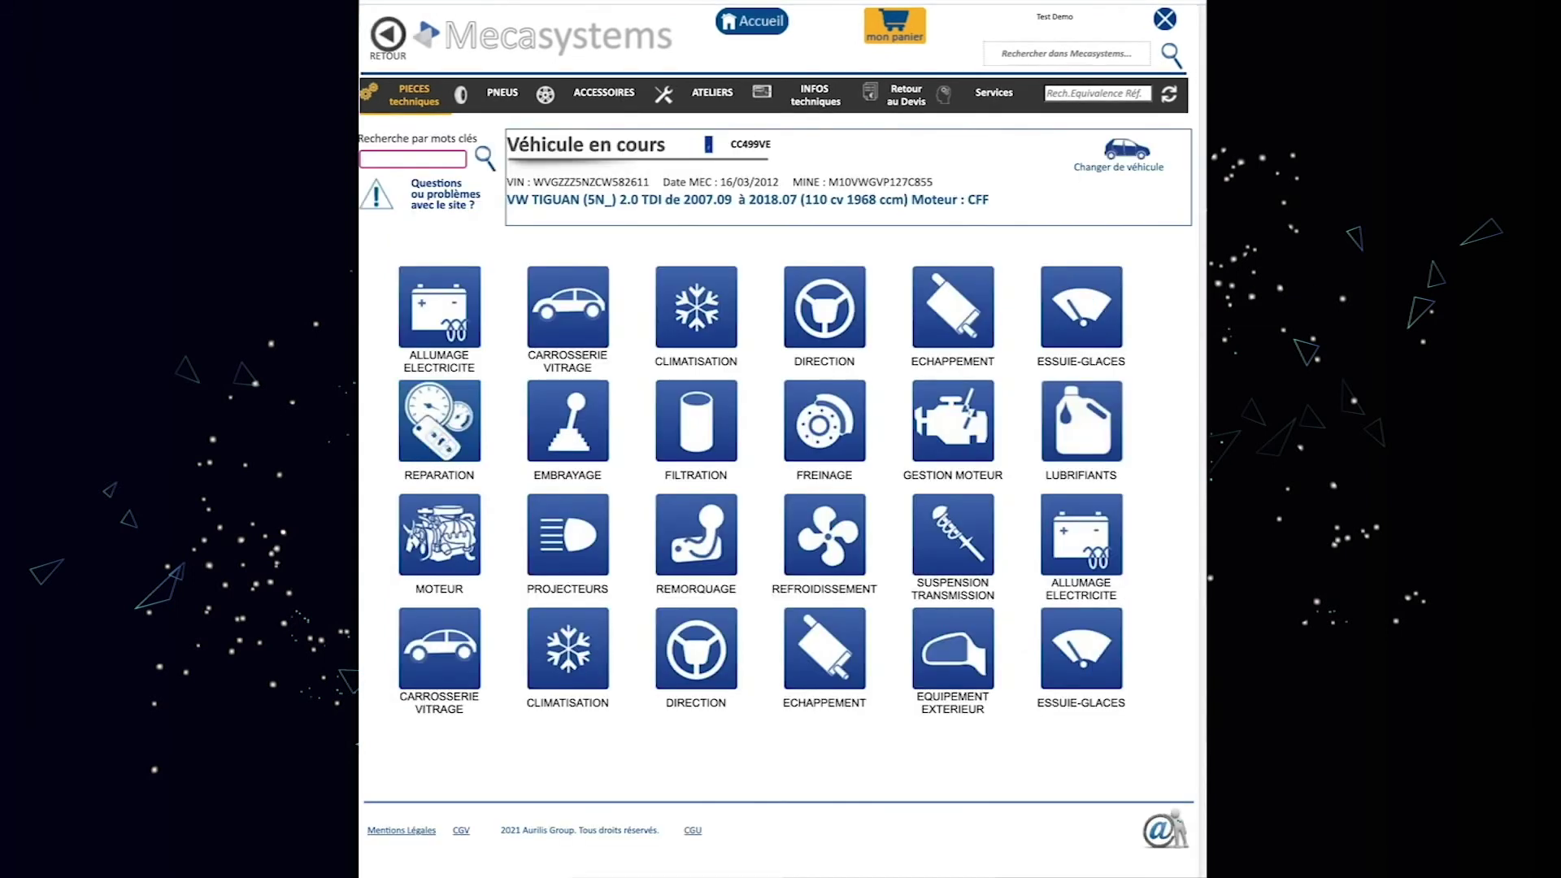
pyautogui.click(693, 427)
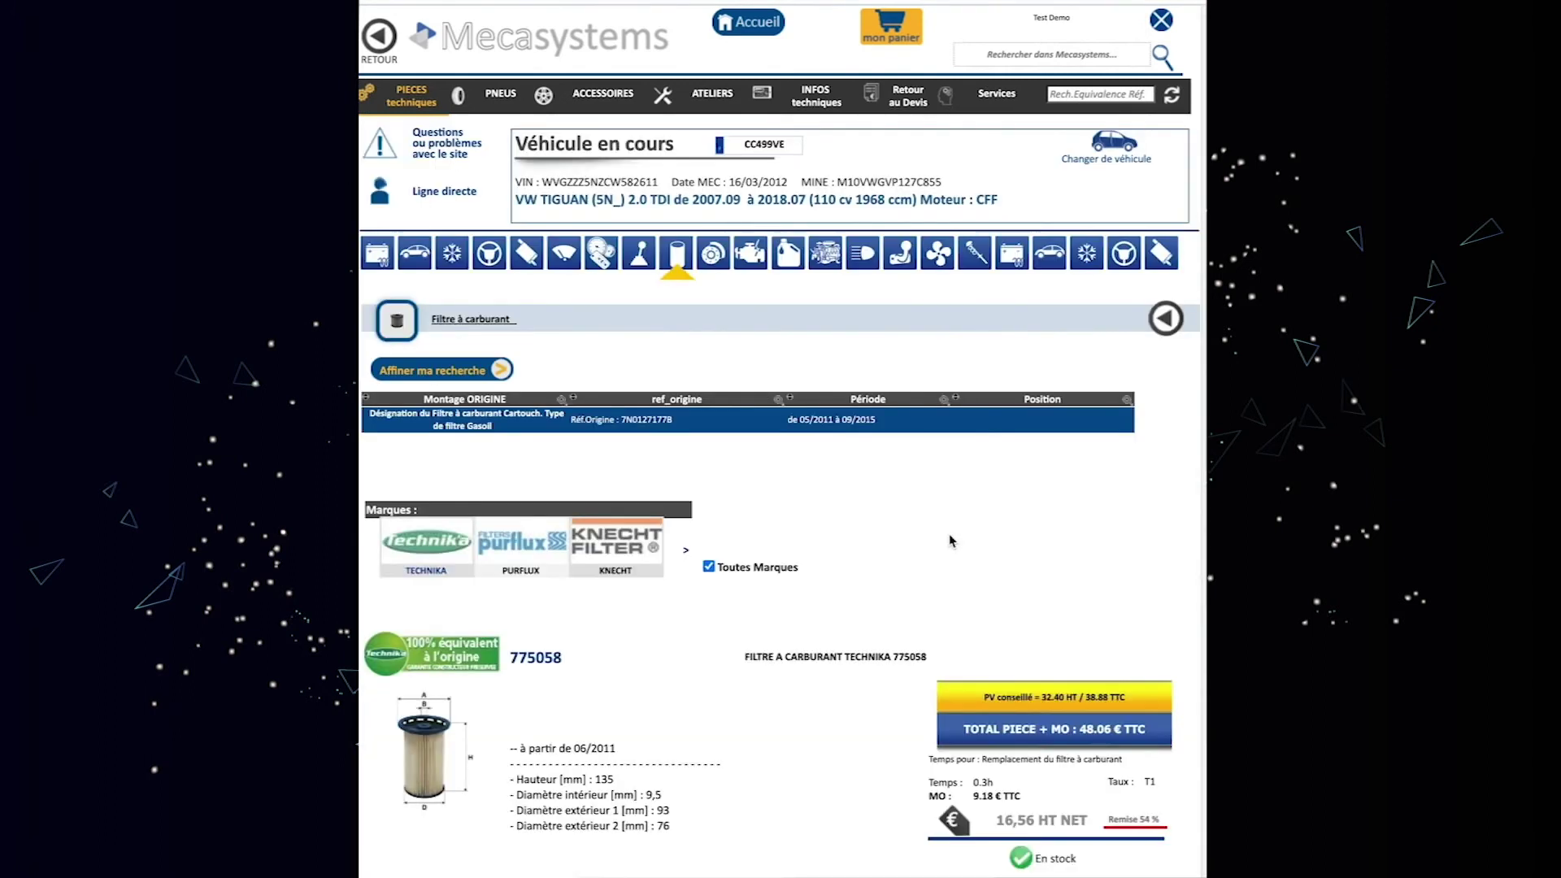
pyautogui.scroll(-1, 1195, 529)
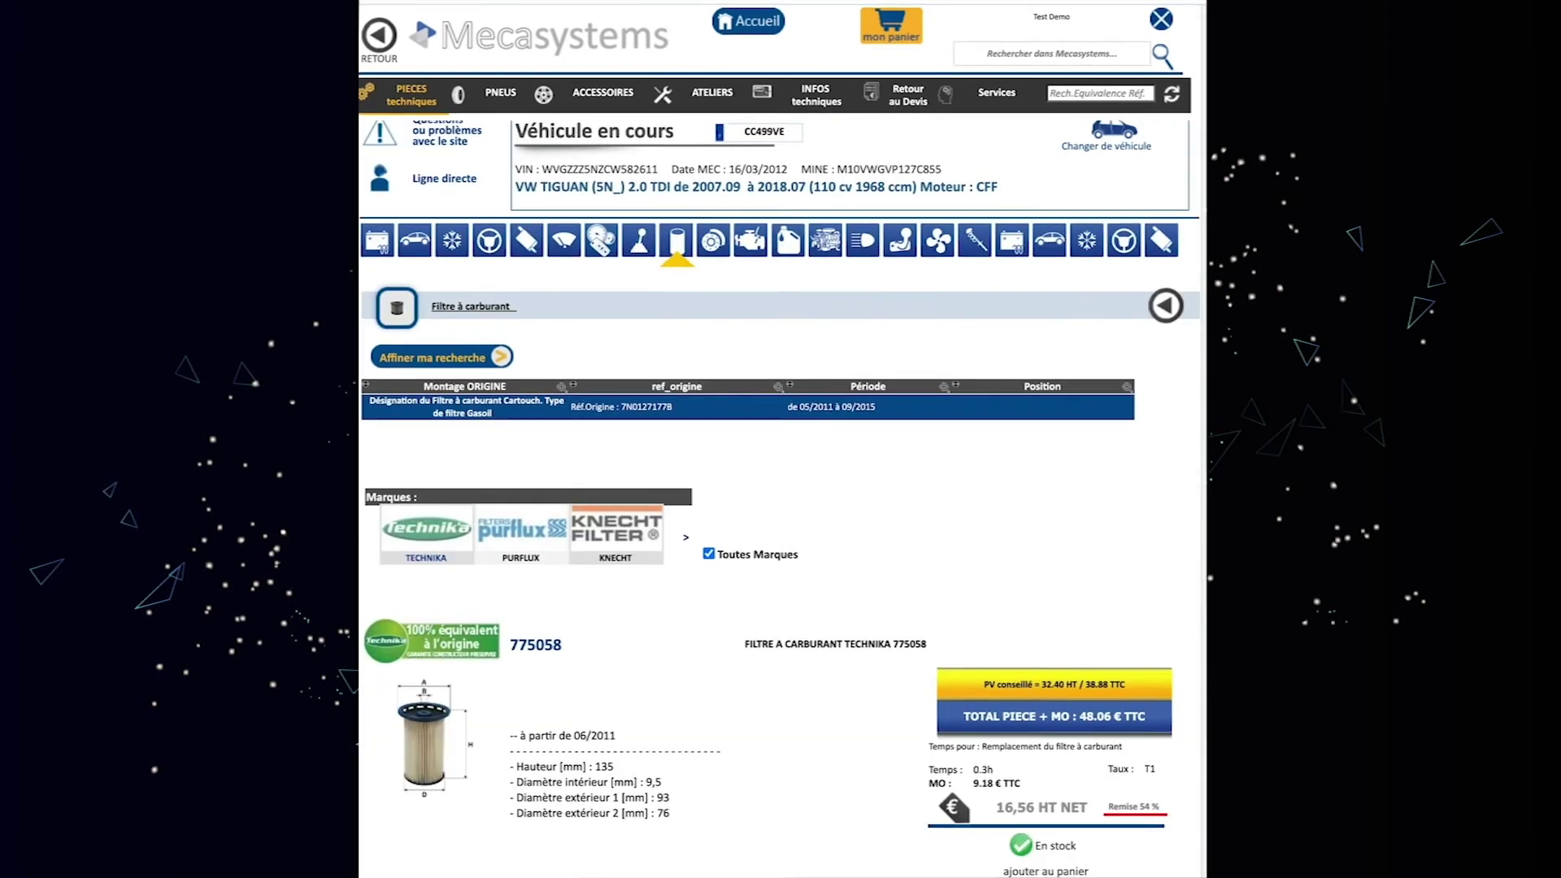
pyautogui.scroll(-4, 1138, 569)
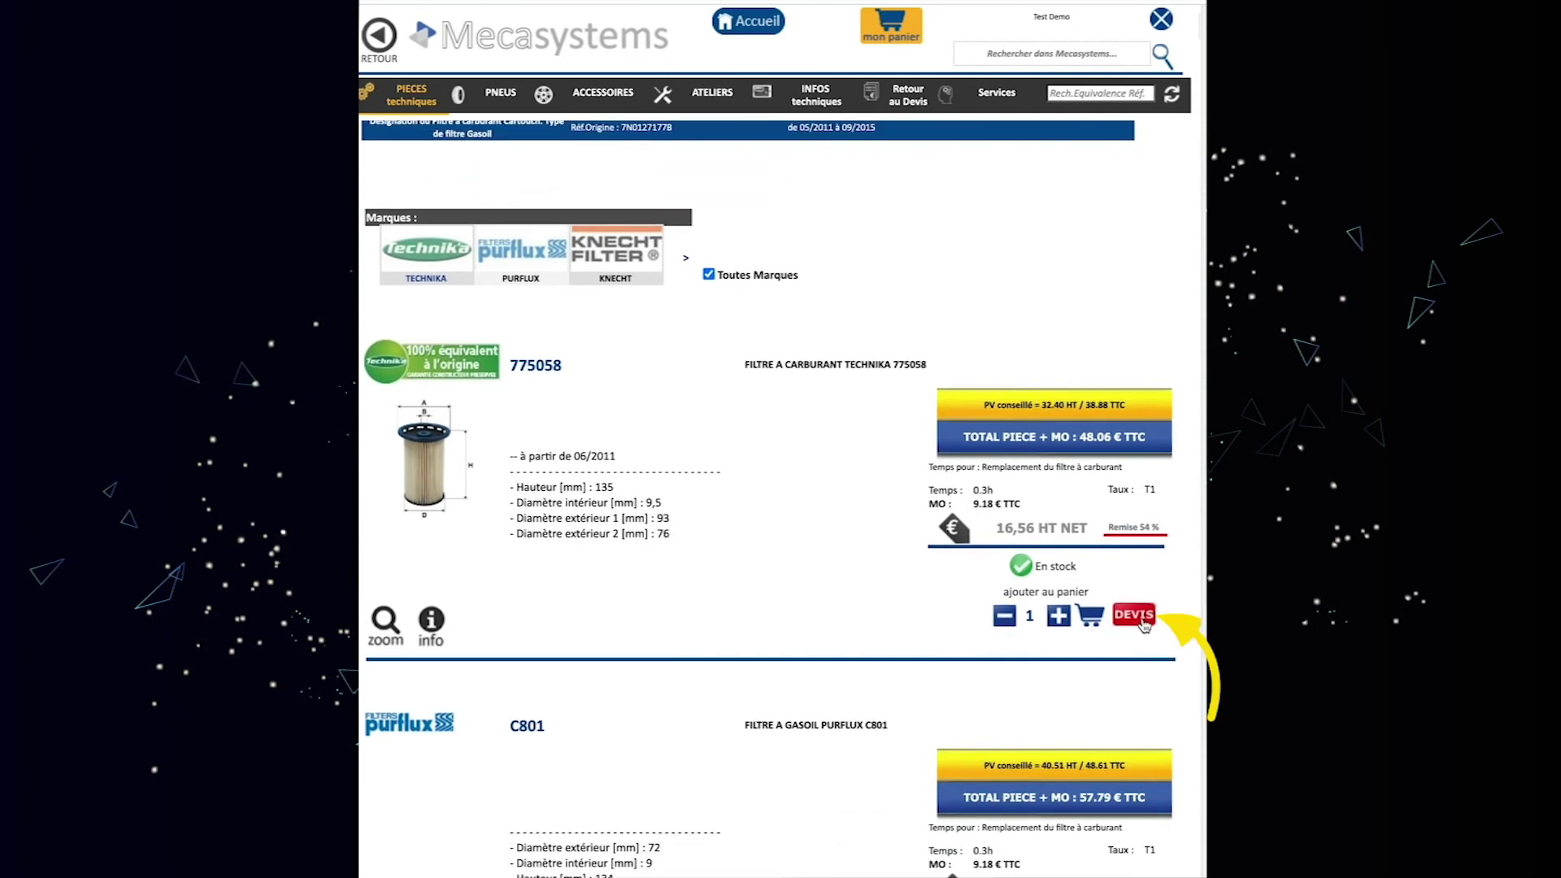
pyautogui.click(1140, 616)
pyautogui.click(991, 688)
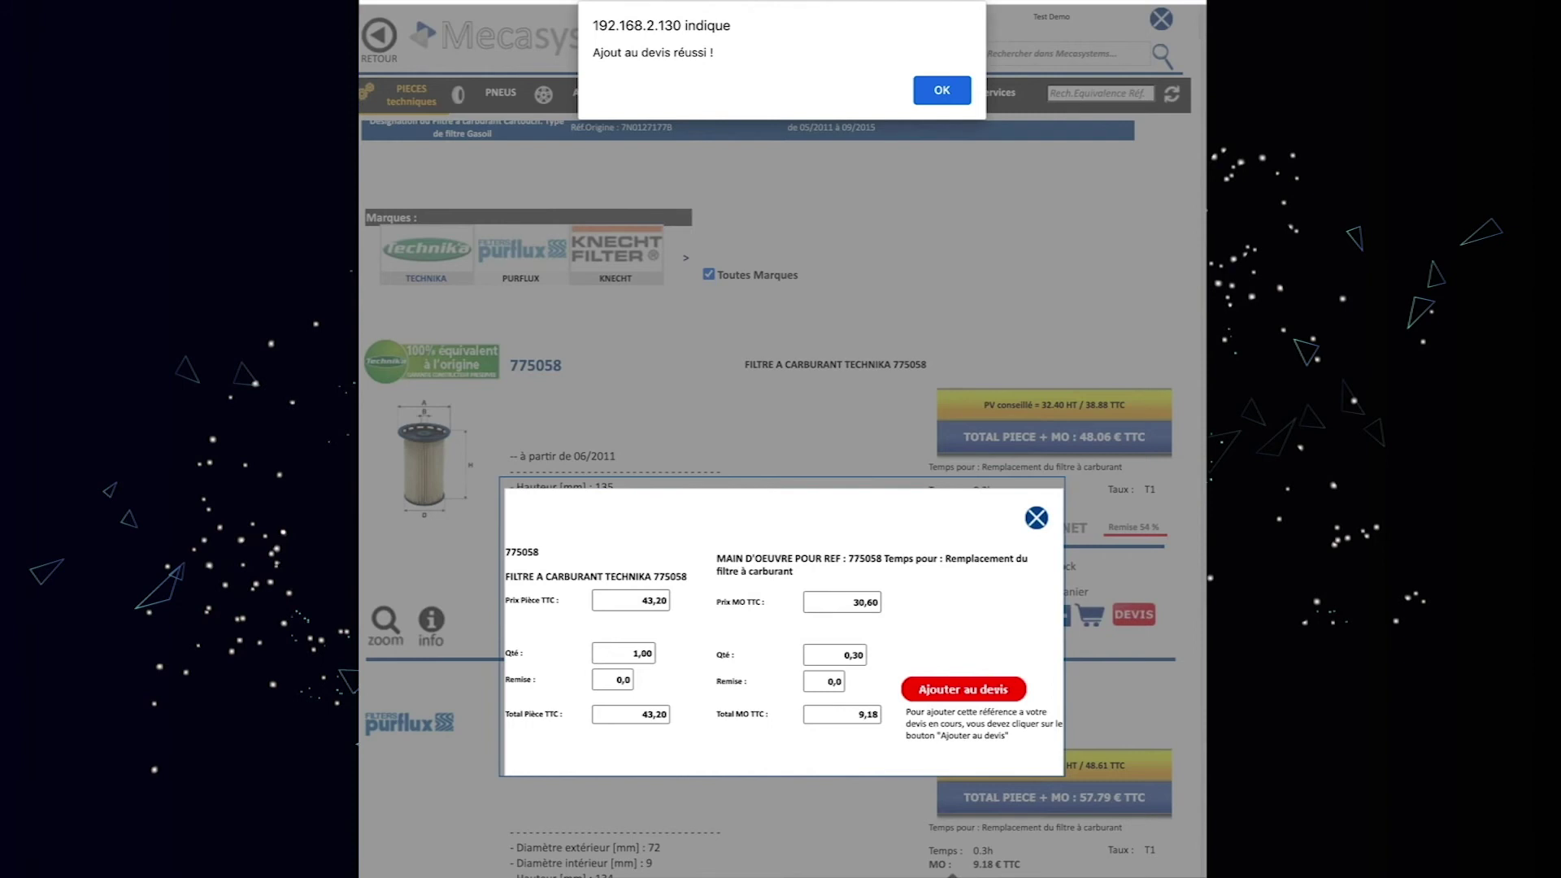
pyautogui.click(939, 90)
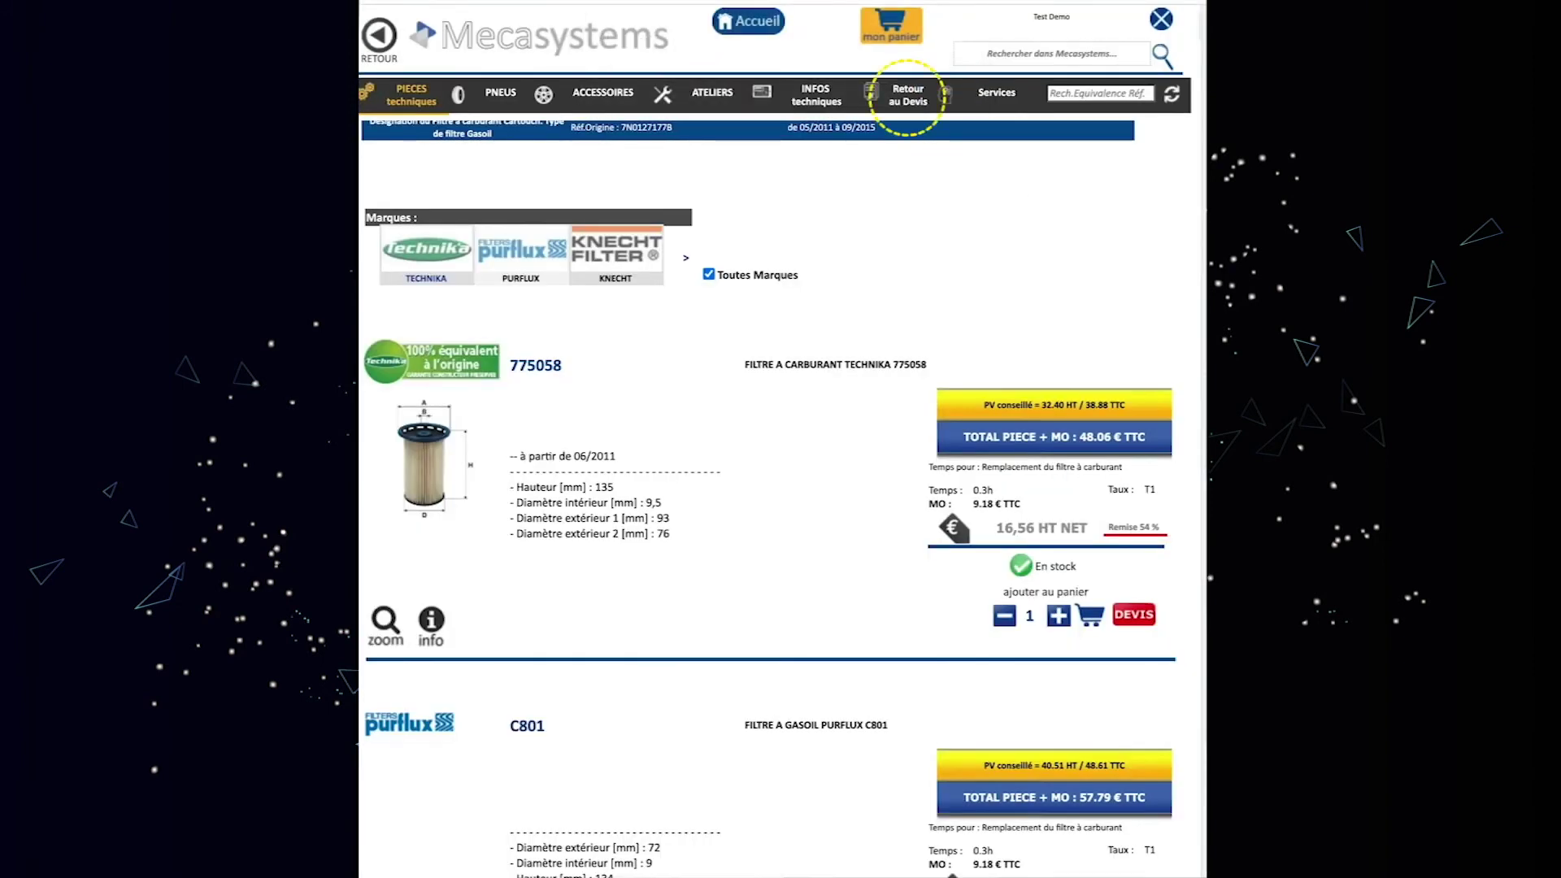
pyautogui.click(907, 103)
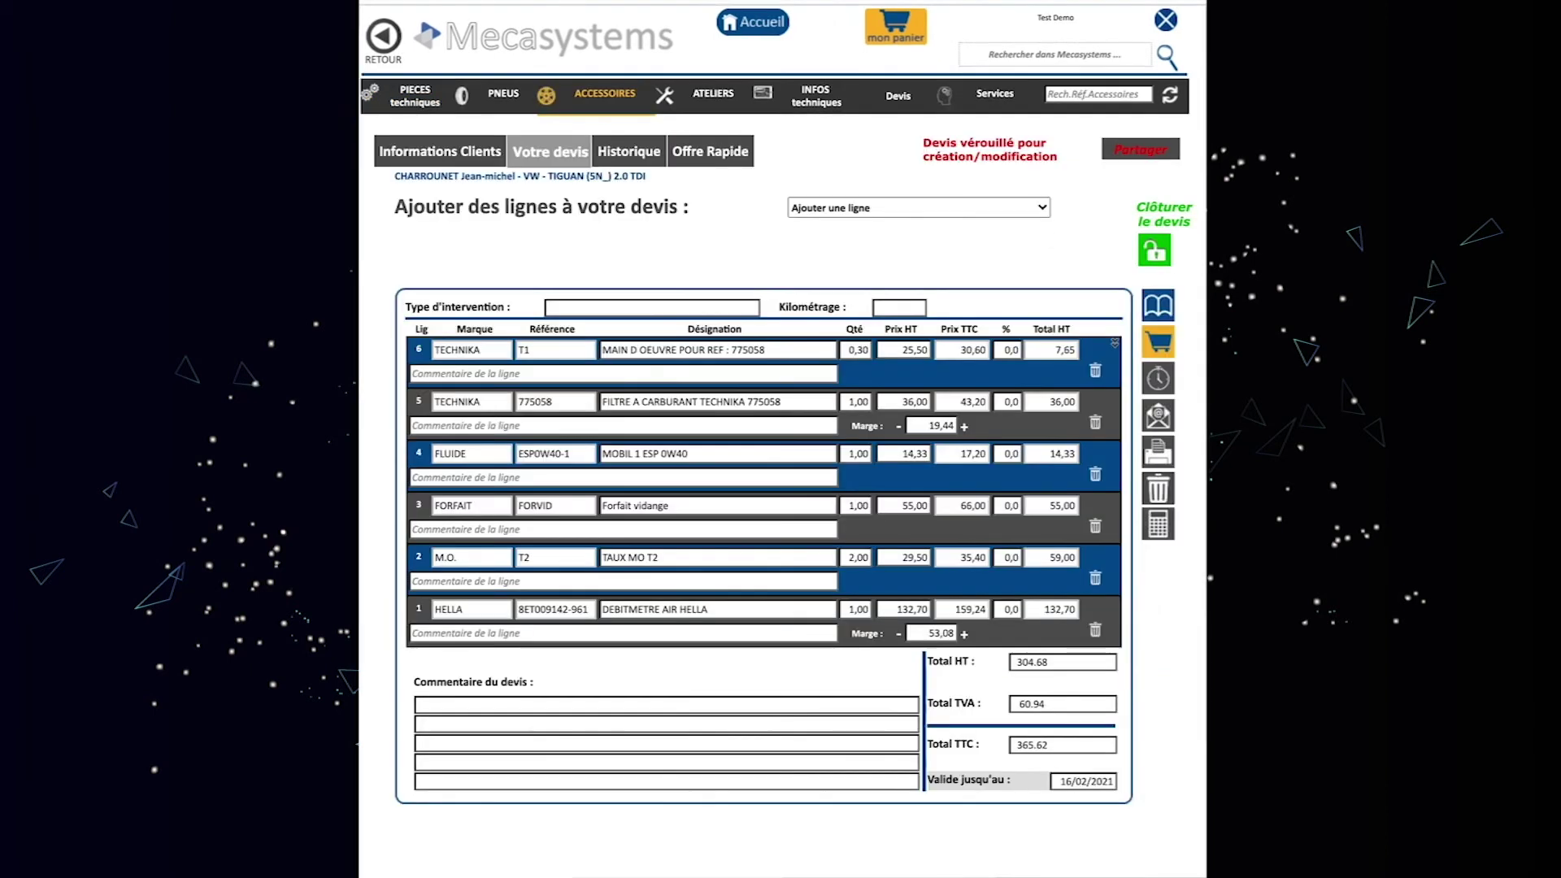
# Change the fuel-filter labour price from 25,50 to 28,50 HT and bring up the e-mail form.
pyautogui.doubleClick(914, 350)
pyautogui.click(914, 350)
pyautogui.press('BackSpace')
pyautogui.write('8')
pyautogui.press('Return')
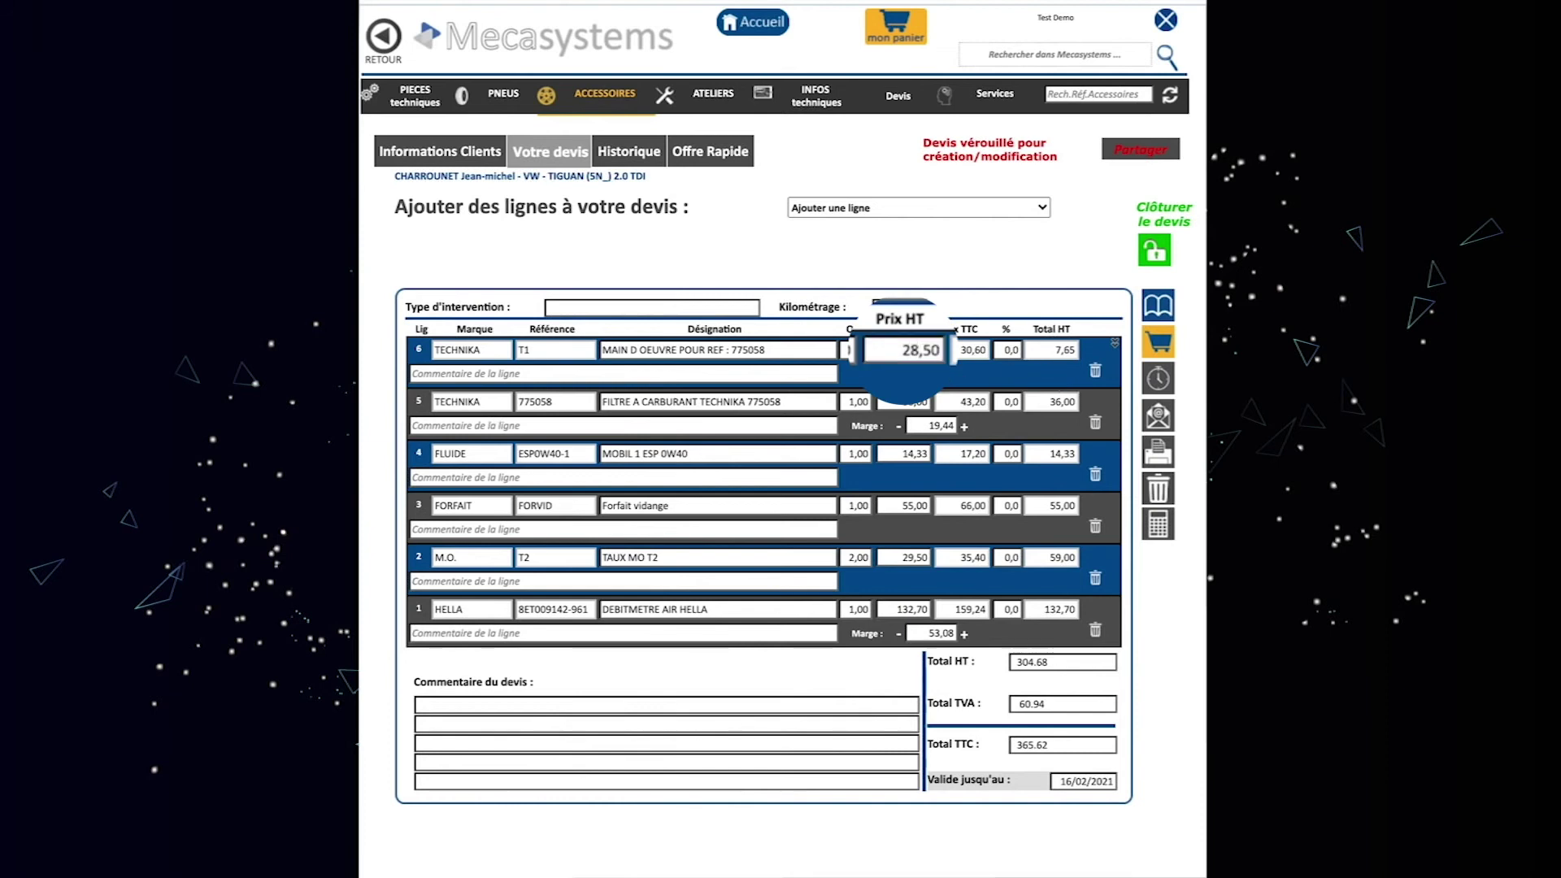
pyautogui.click(1171, 420)
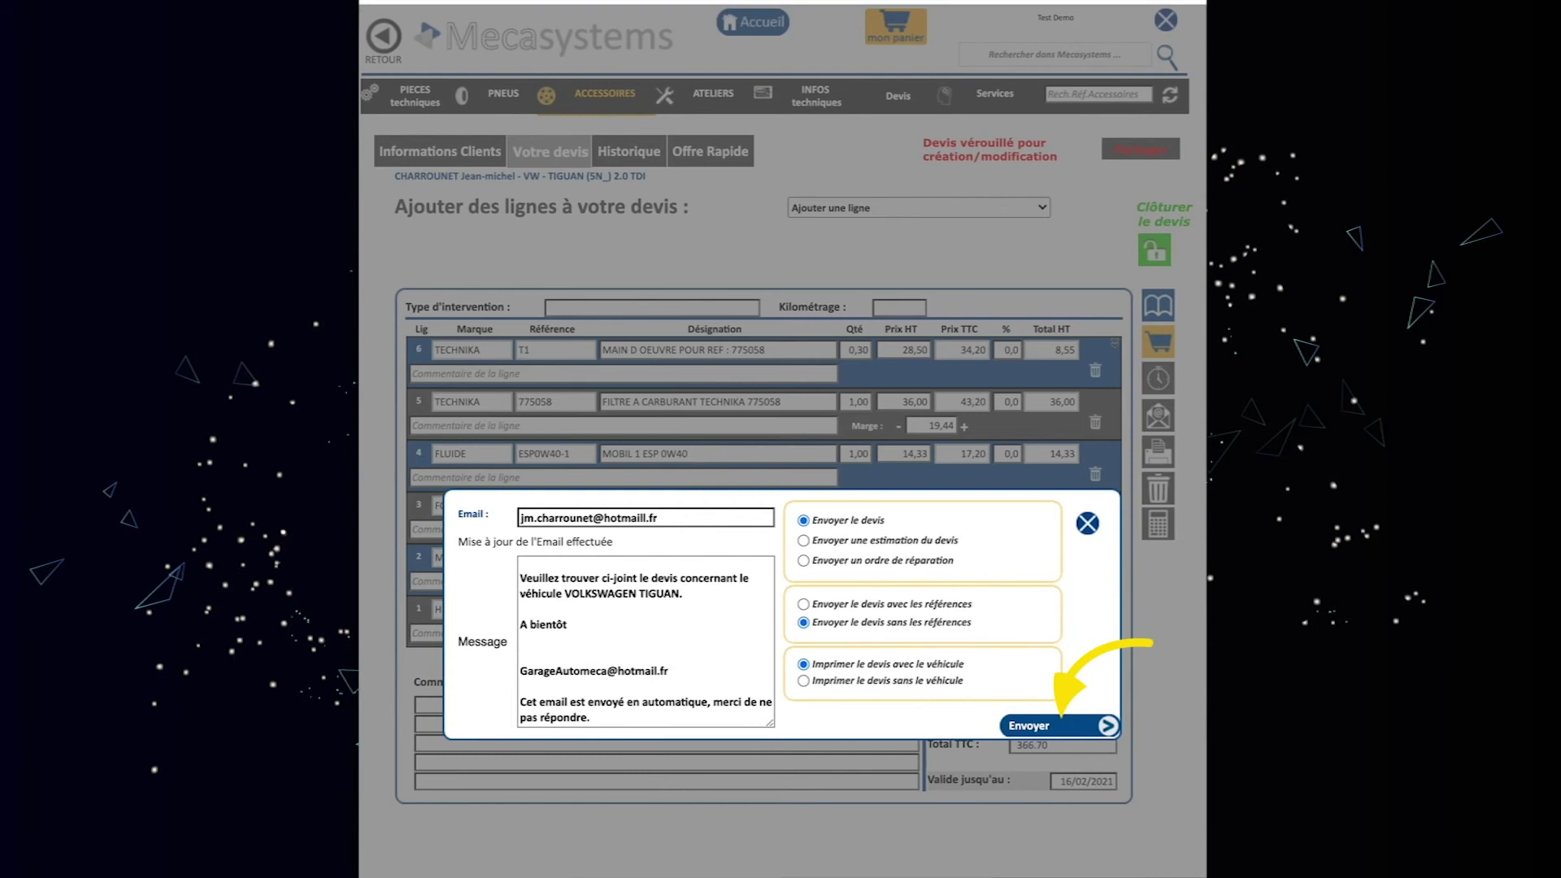
# E-mail the Tiguan quote to the customer, close it, and go to the Mini's parts catalogue.
pyautogui.click(1059, 727)
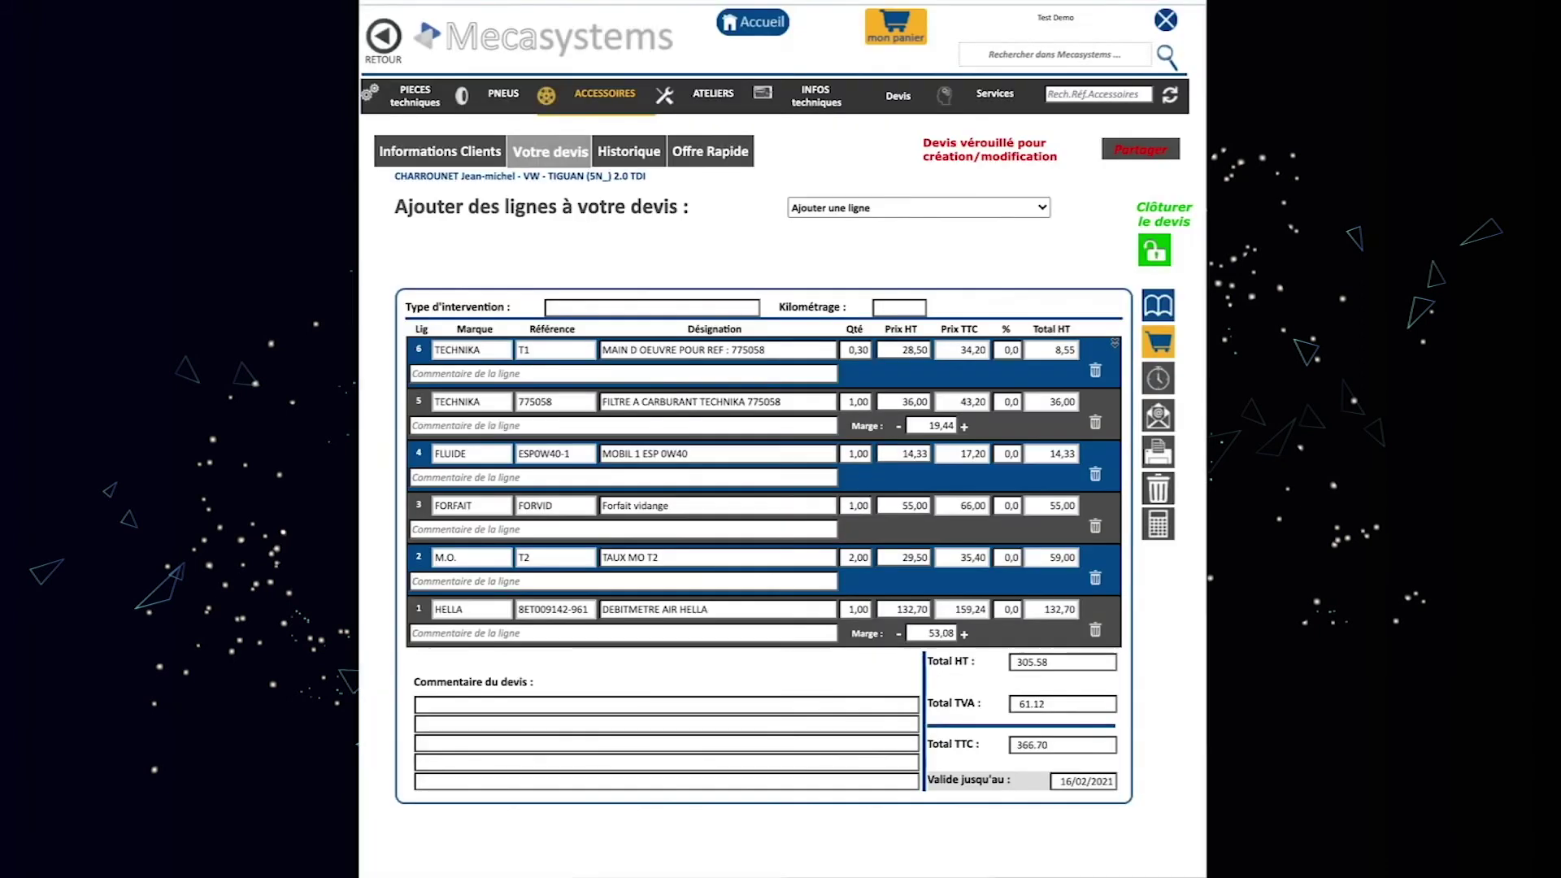
pyautogui.click(1156, 252)
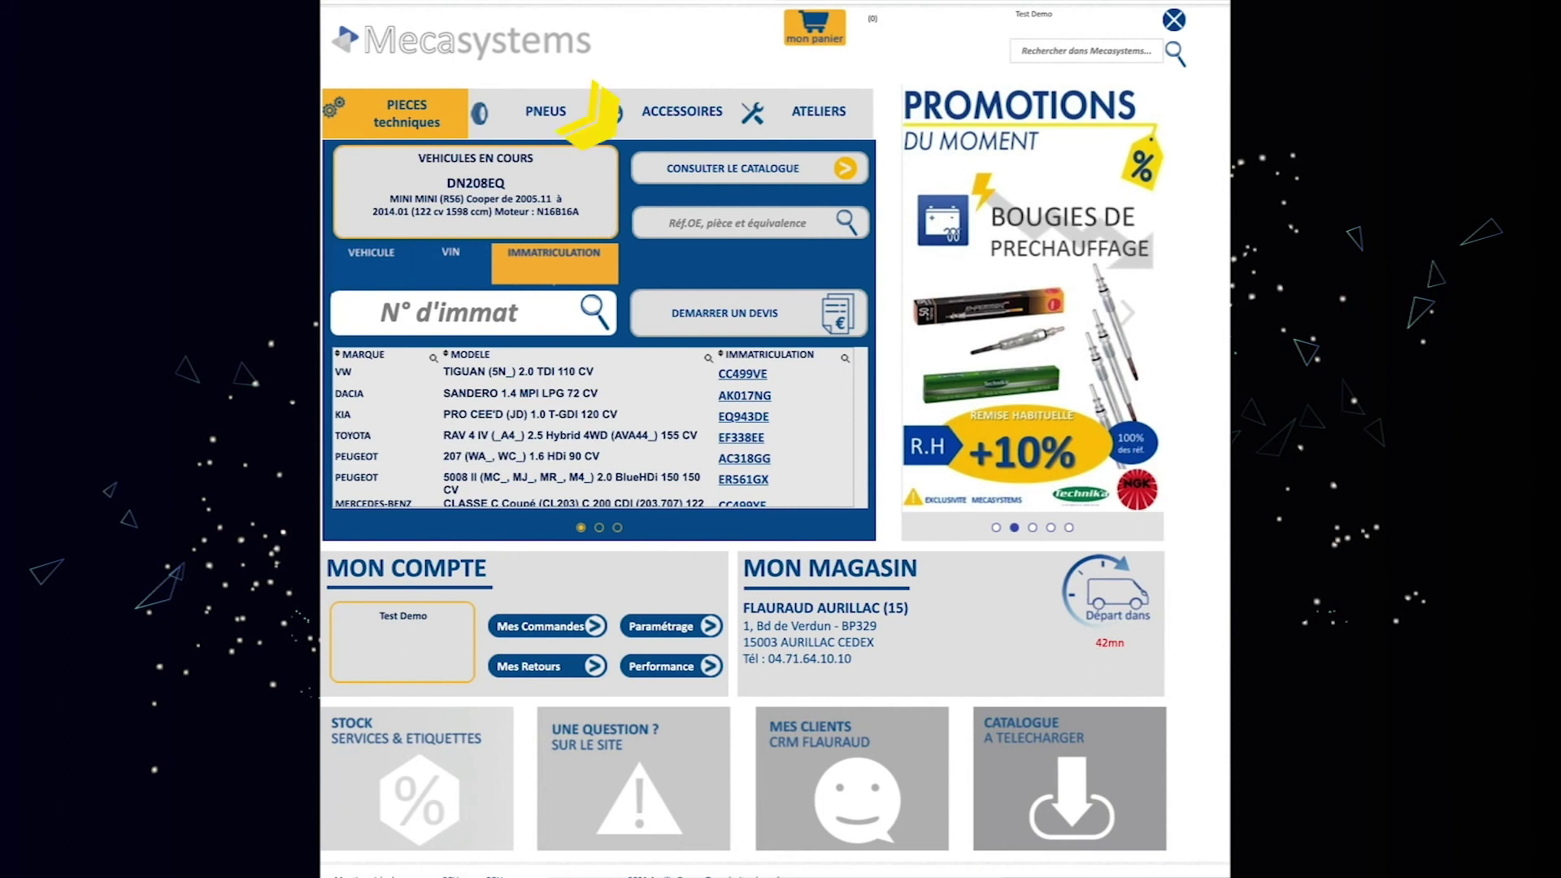
pyautogui.click(792, 174)
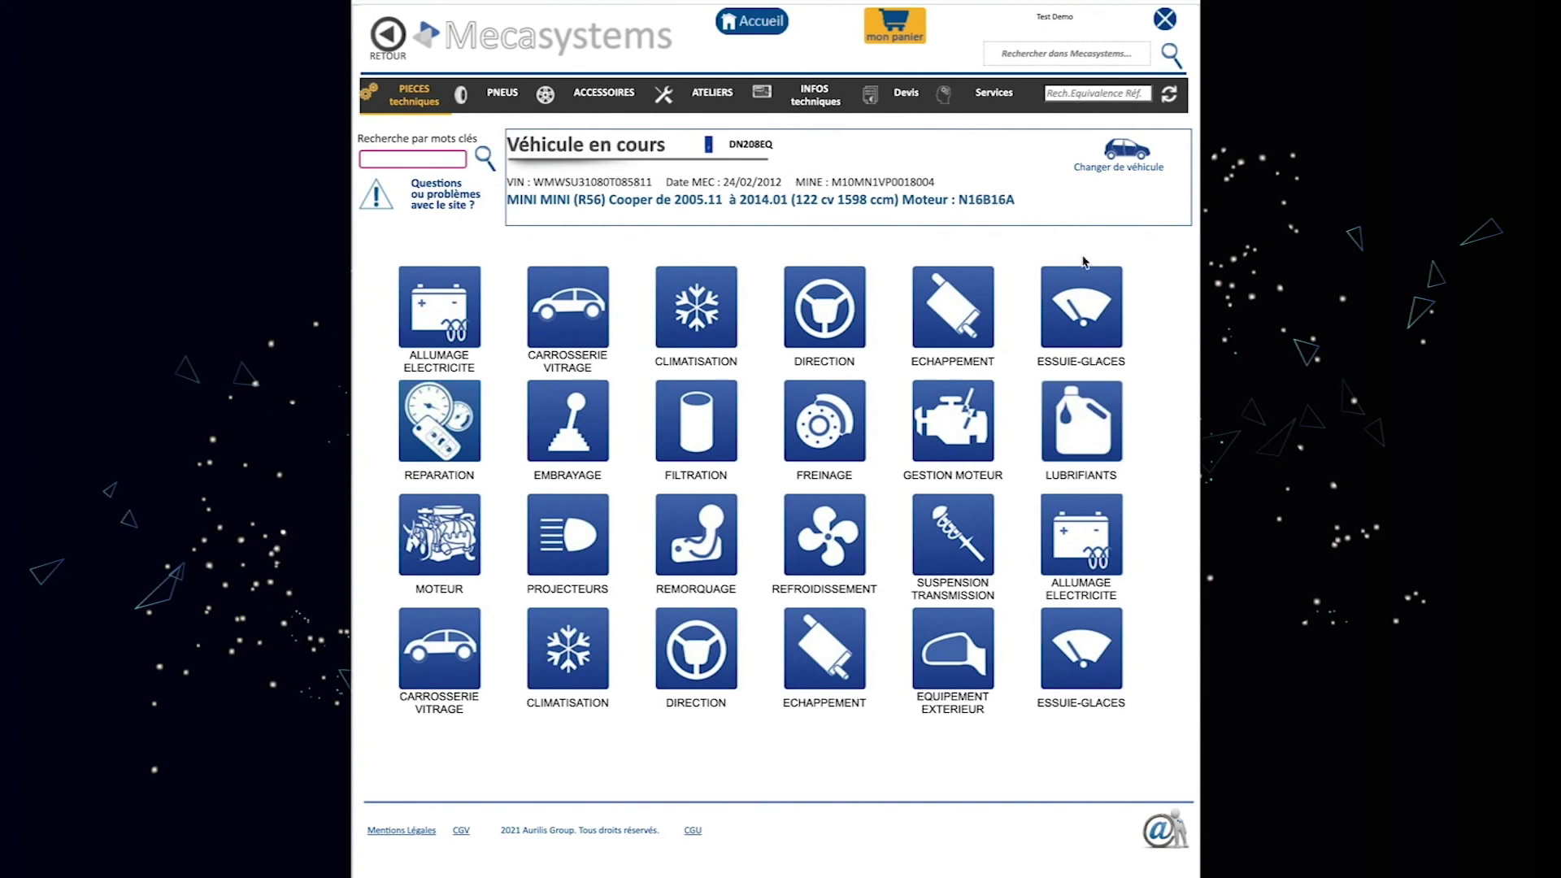
# Filter the quote history to January 2021 and reopen the finished Mini Cooper quote.
pyautogui.moveTo(888, 101)
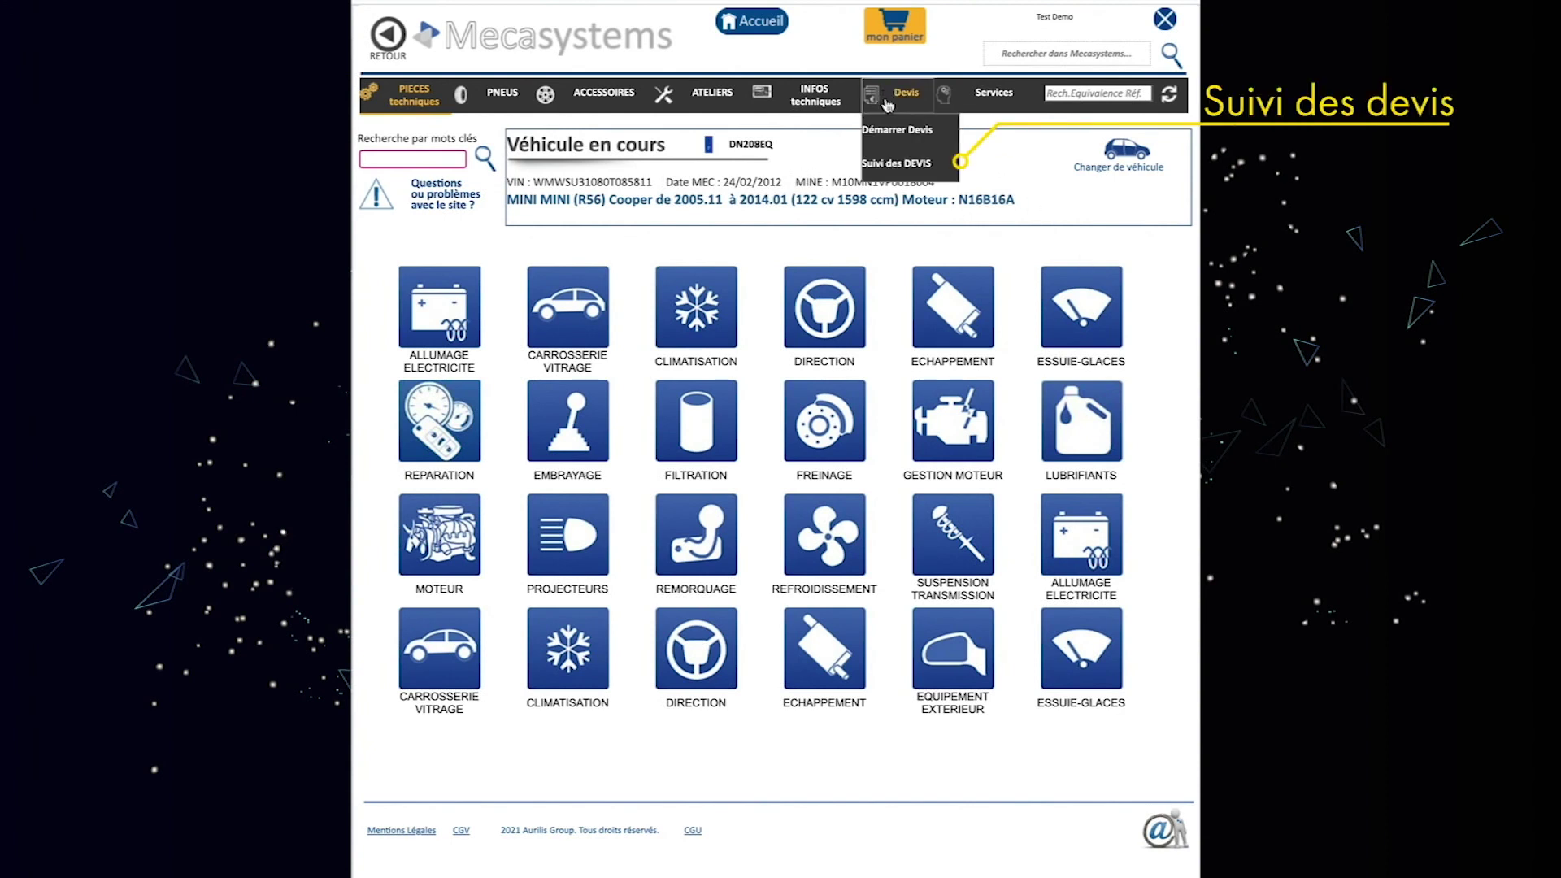
pyautogui.click(911, 166)
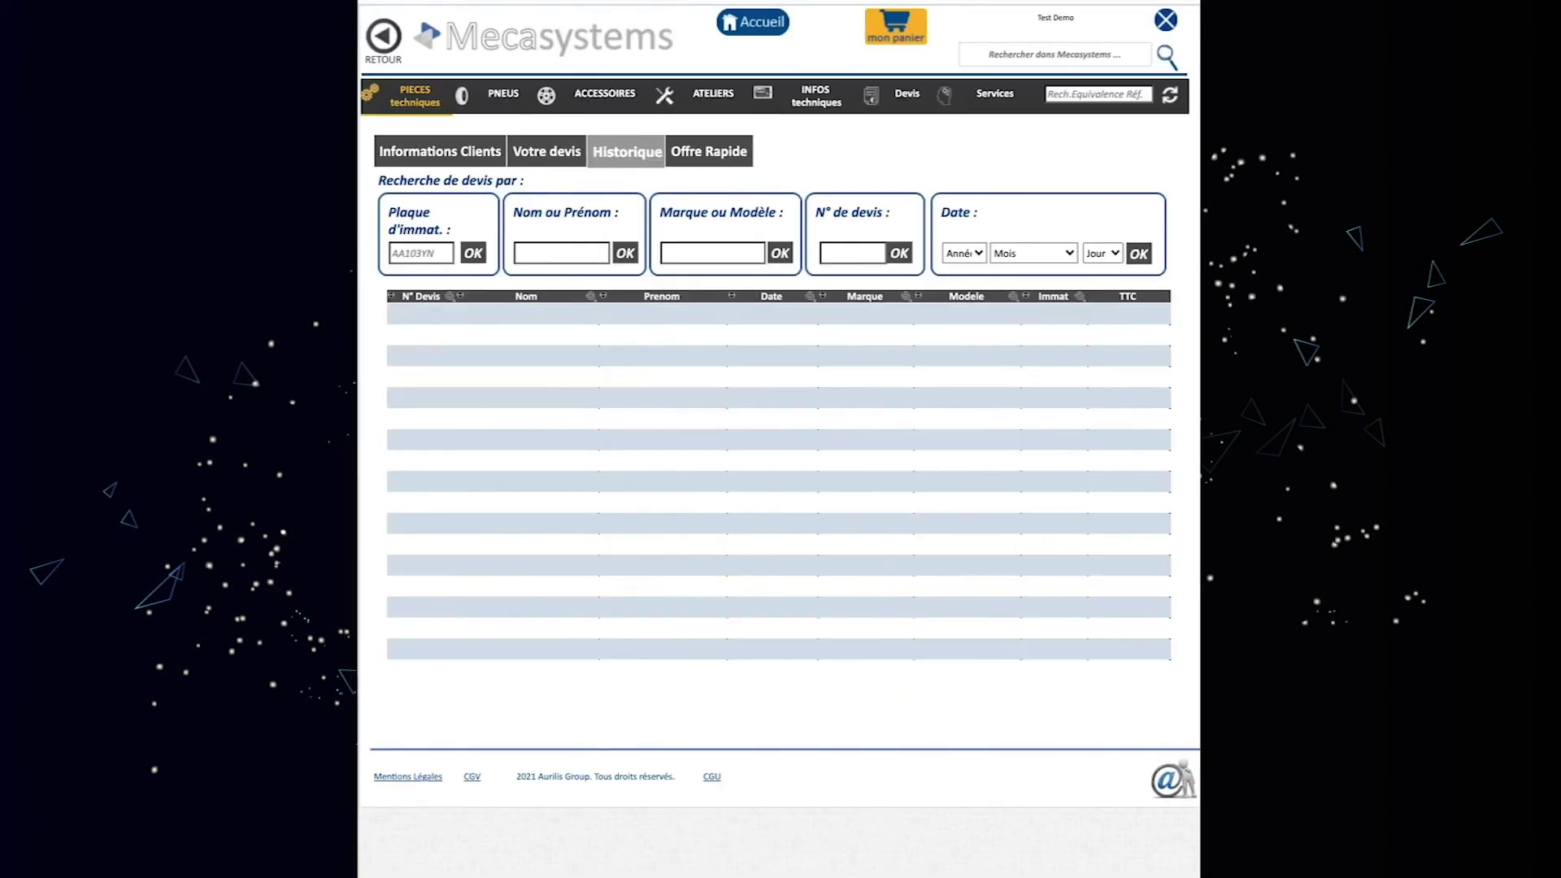
pyautogui.click(977, 258)
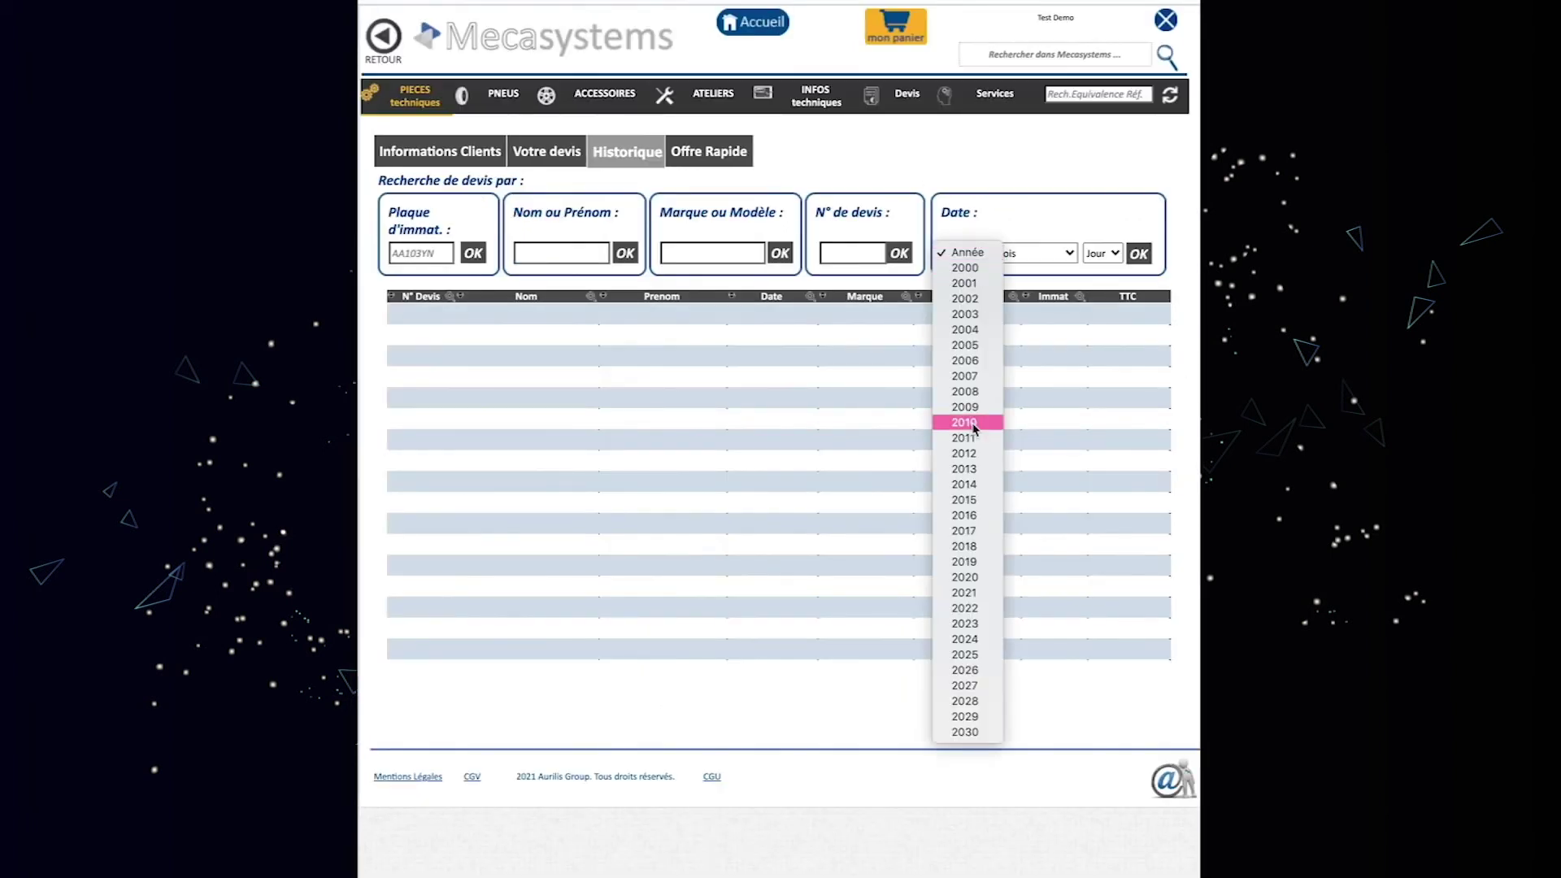
pyautogui.click(981, 594)
pyautogui.click(1067, 253)
pyautogui.click(1026, 268)
pyautogui.click(1138, 253)
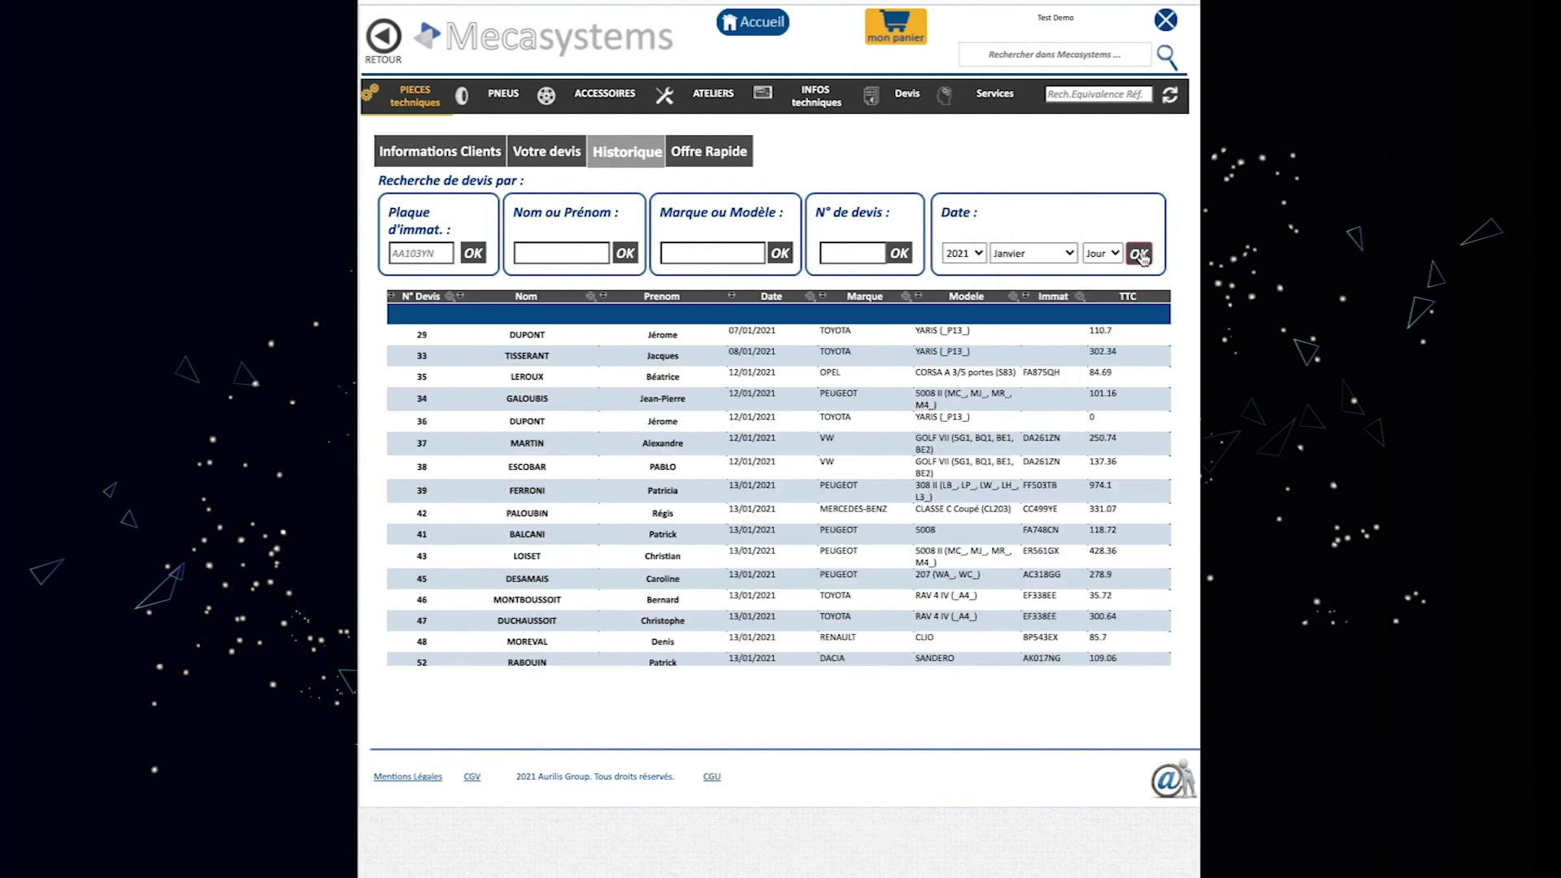
pyautogui.scroll(-5, 1036, 434)
pyautogui.click(544, 613)
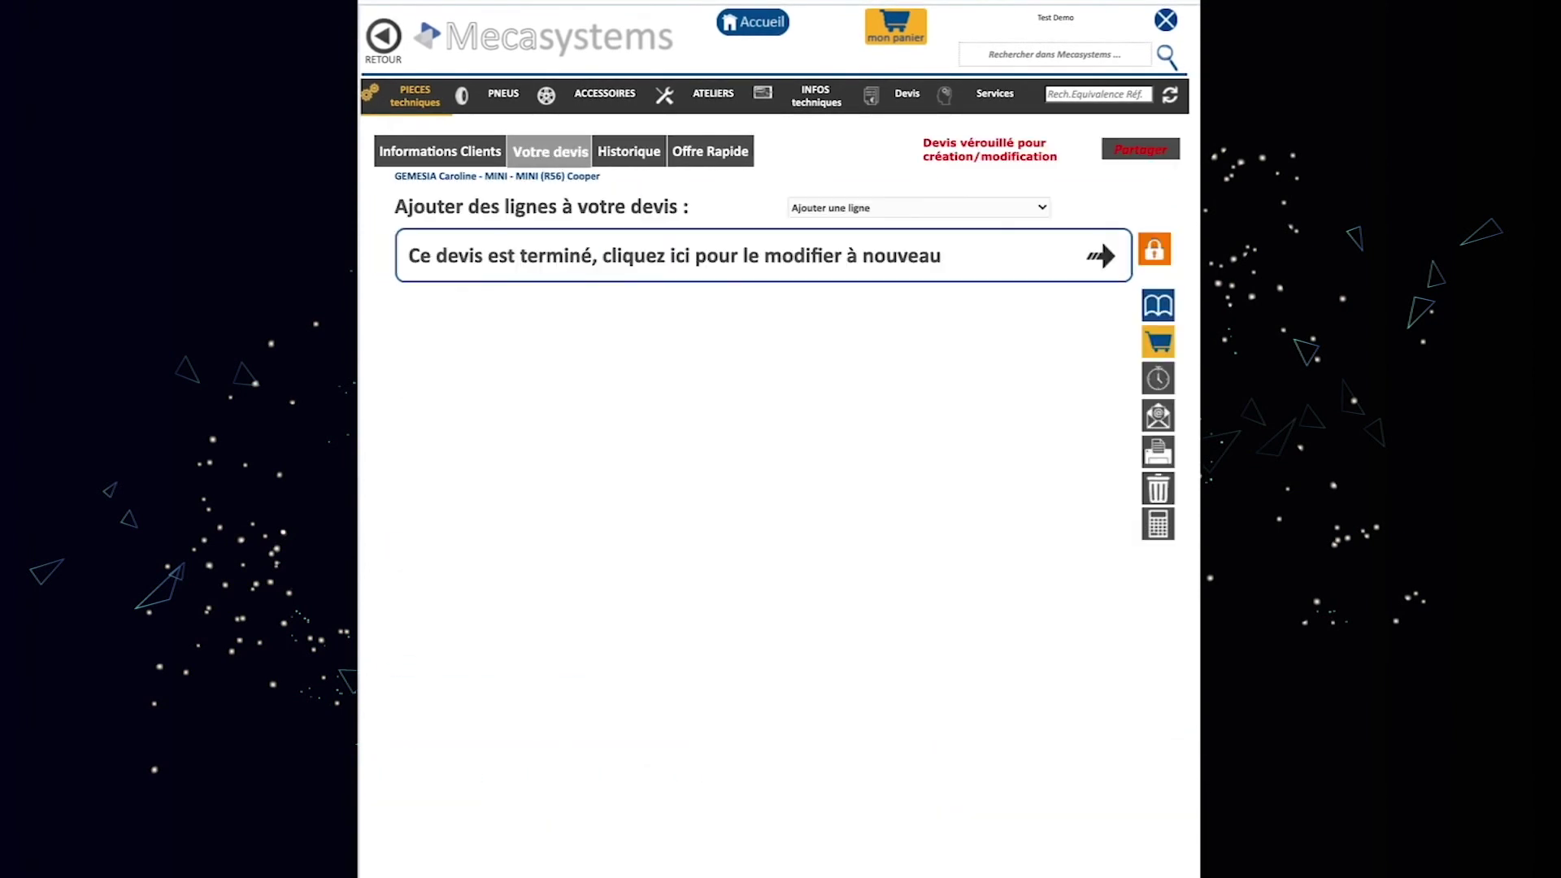
# Unlock the Mini quote and add ALTIUM 505116 chrome/black 16-inch hubcaps at 28,75 HT.
pyautogui.click(1161, 255)
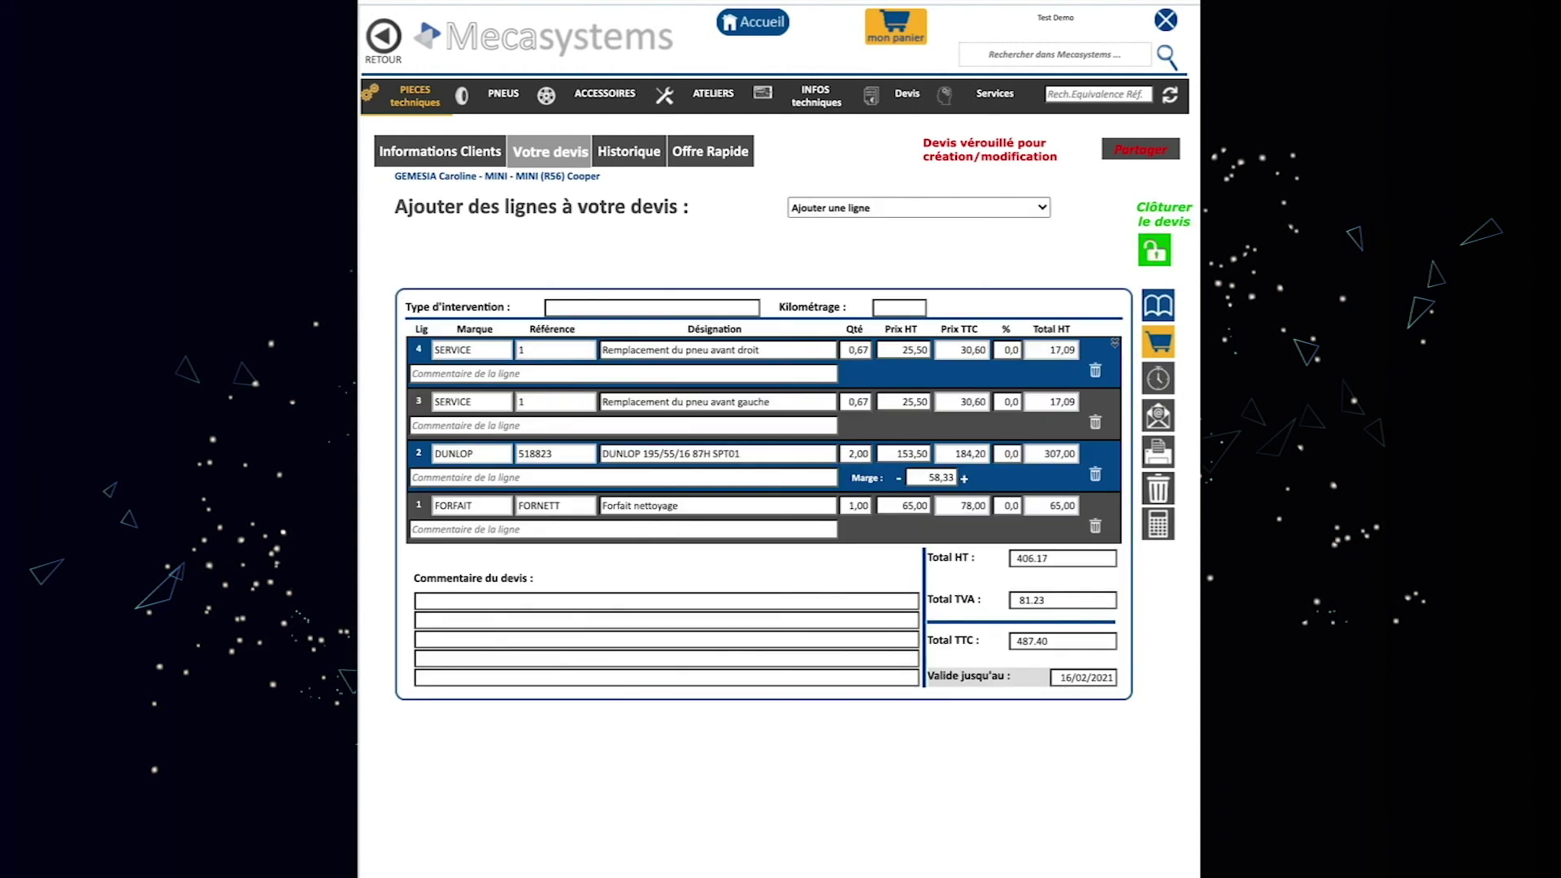
pyautogui.click(604, 94)
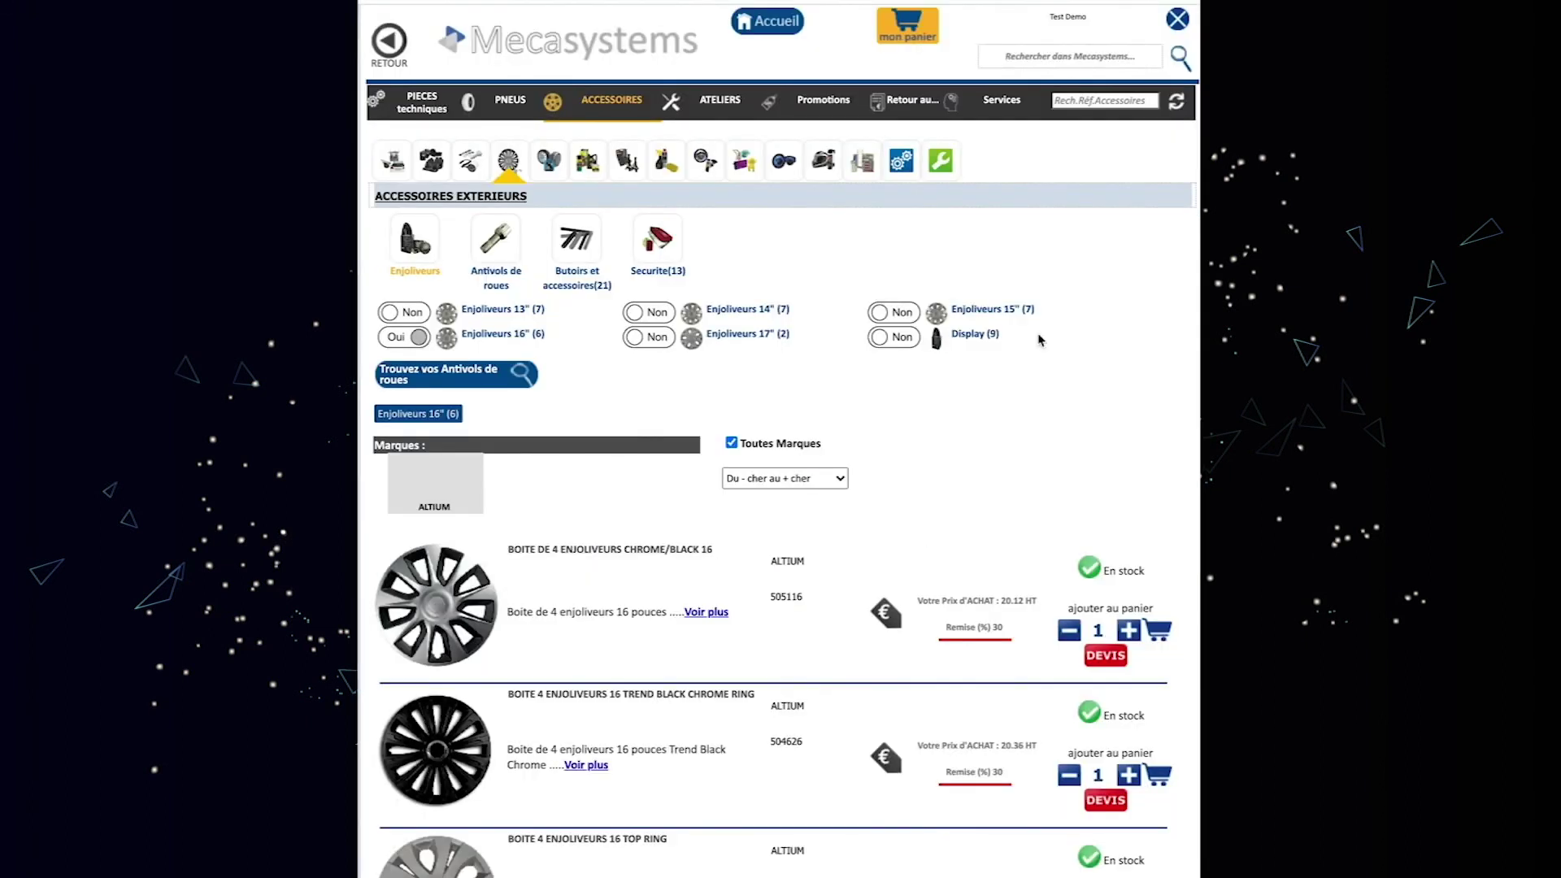
pyautogui.click(903, 101)
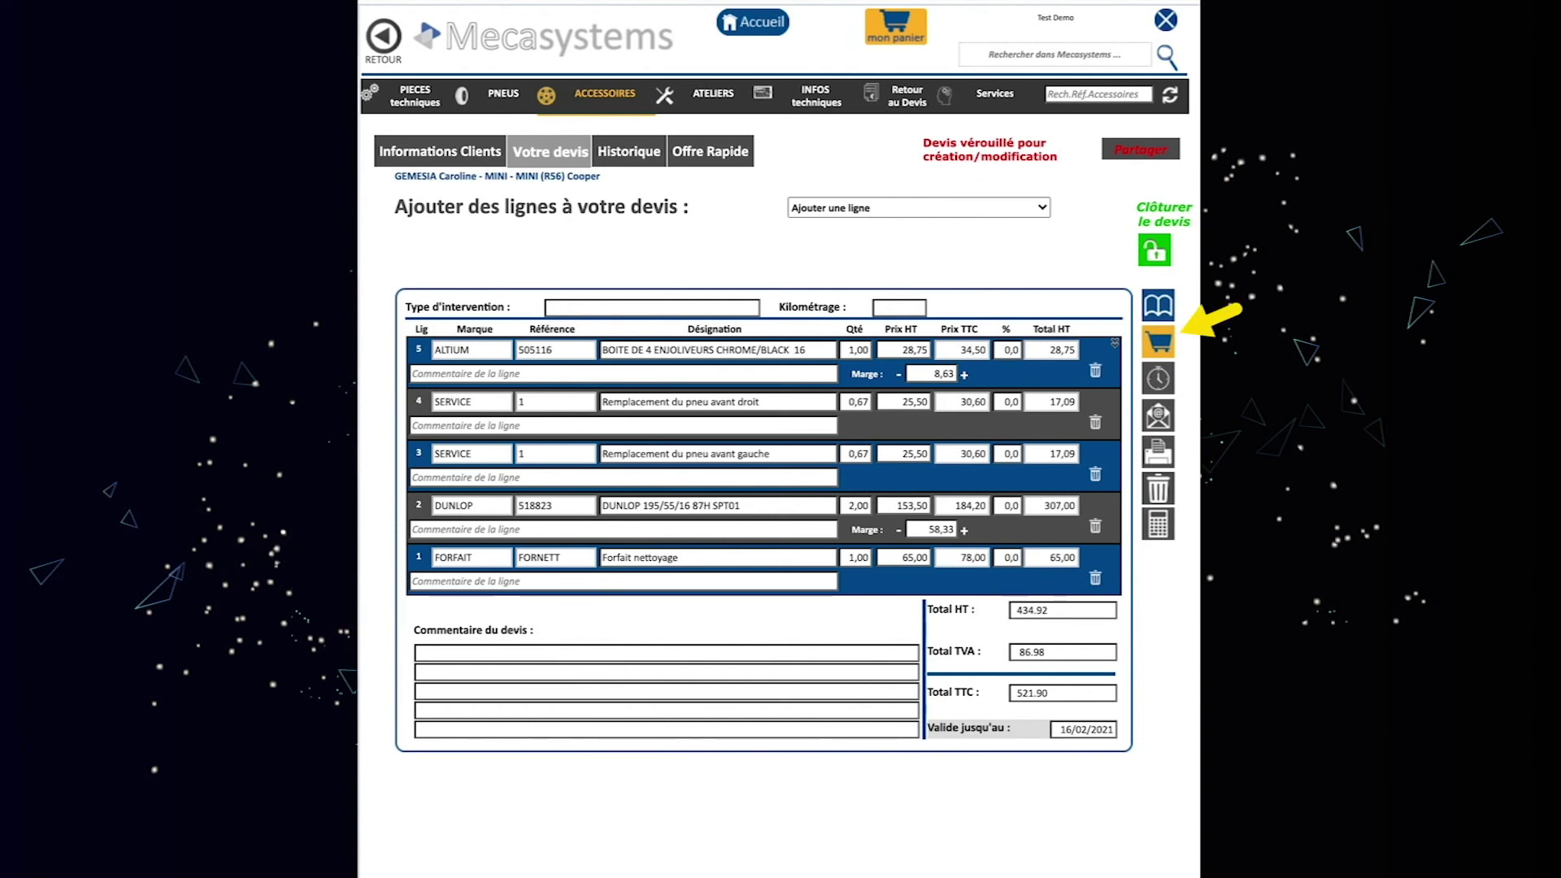
# Move the Mini quote into the cart, now holding 2 items, and return to the Accueil home page.
pyautogui.click(1155, 348)
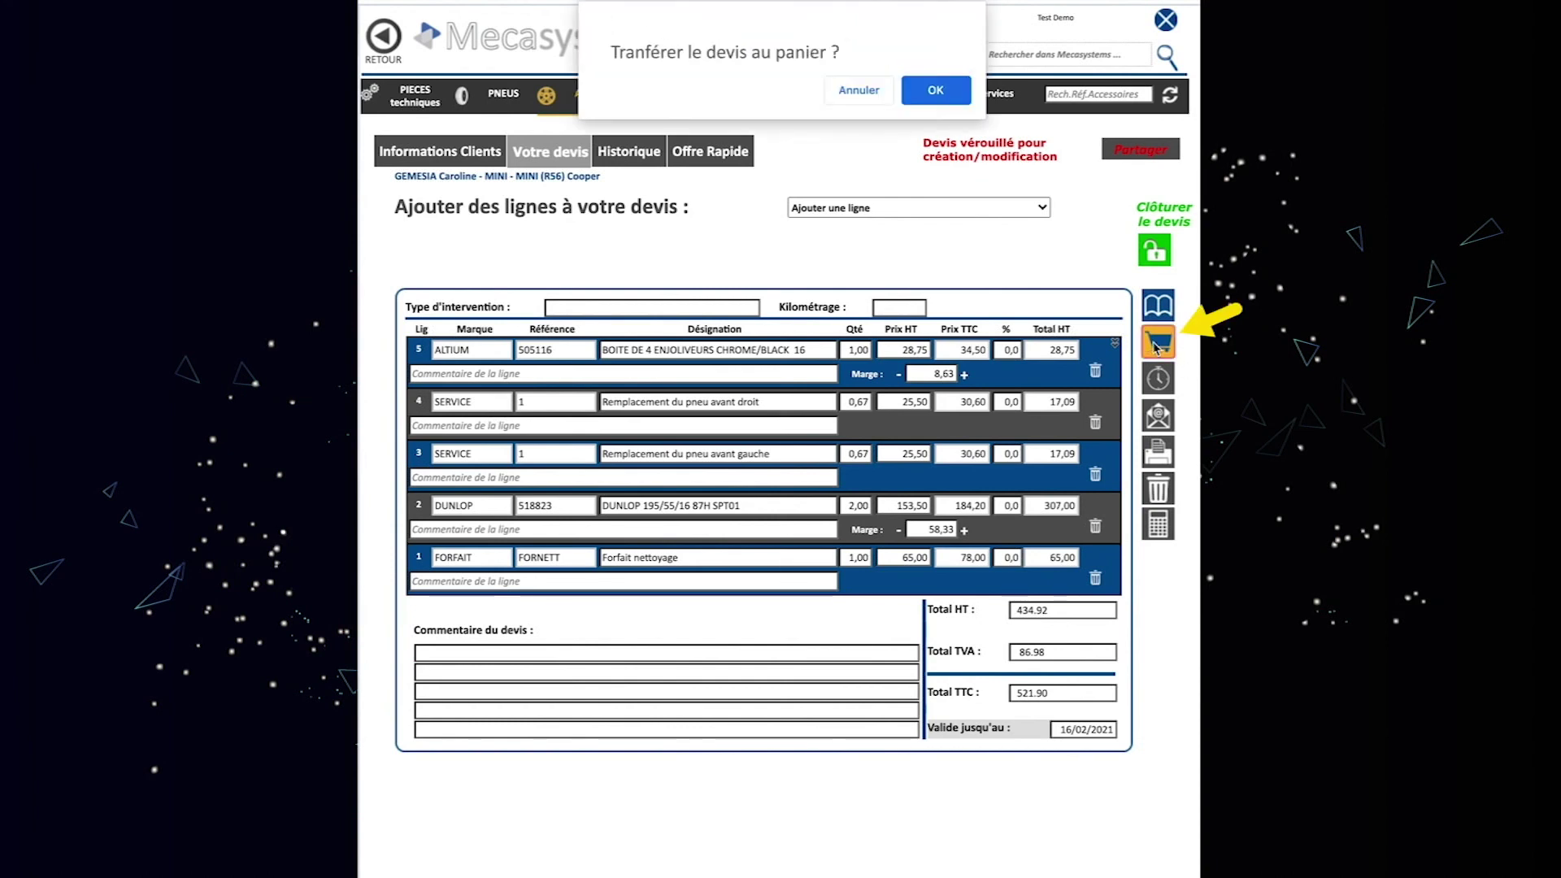
pyautogui.click(936, 91)
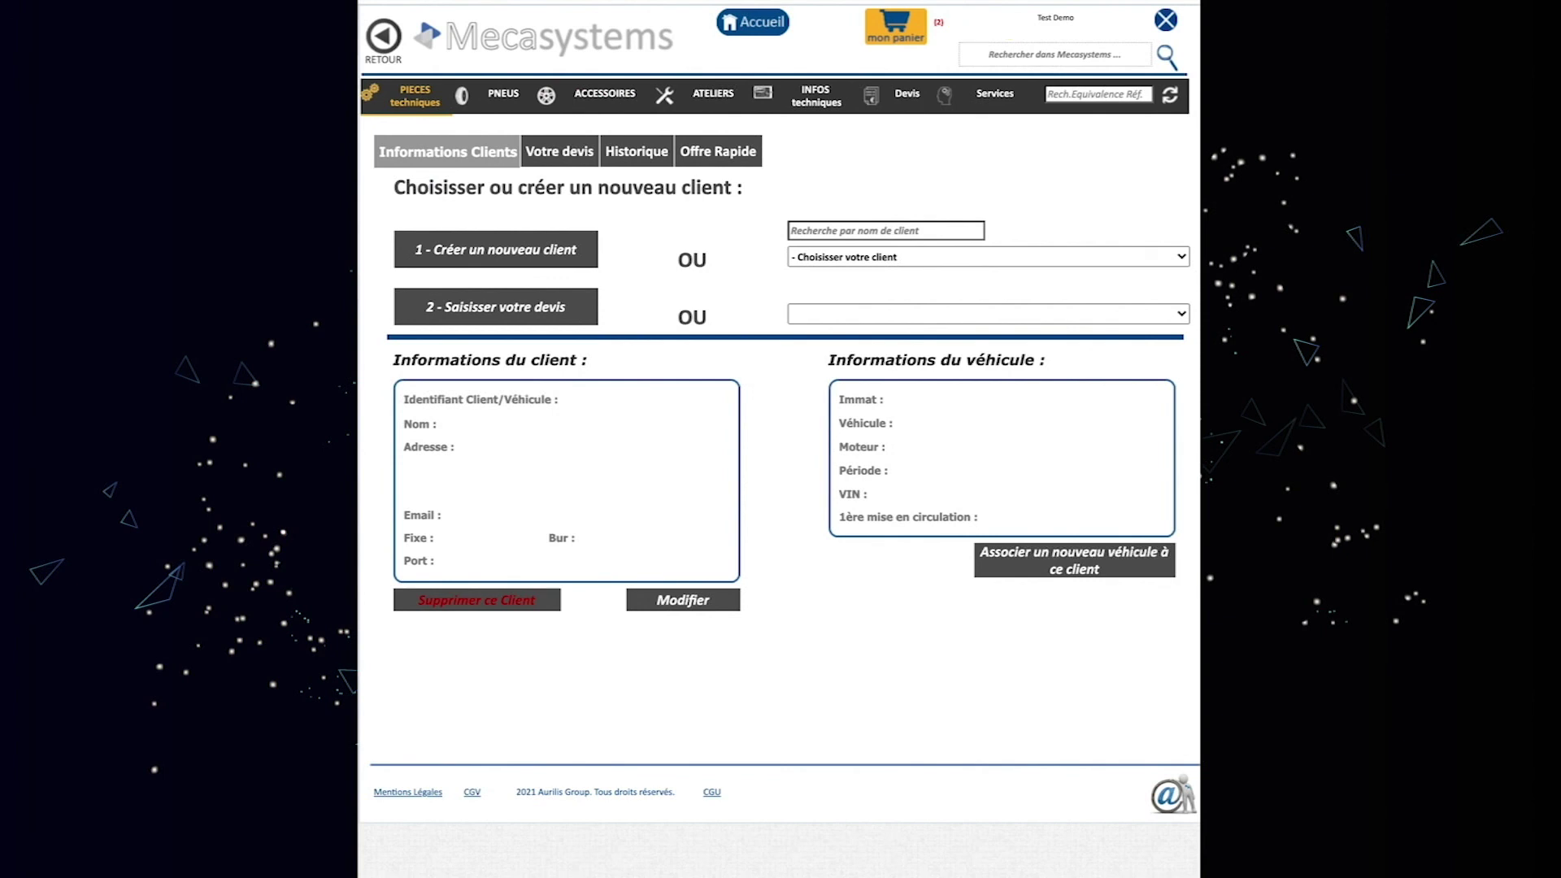
pyautogui.click(777, 26)
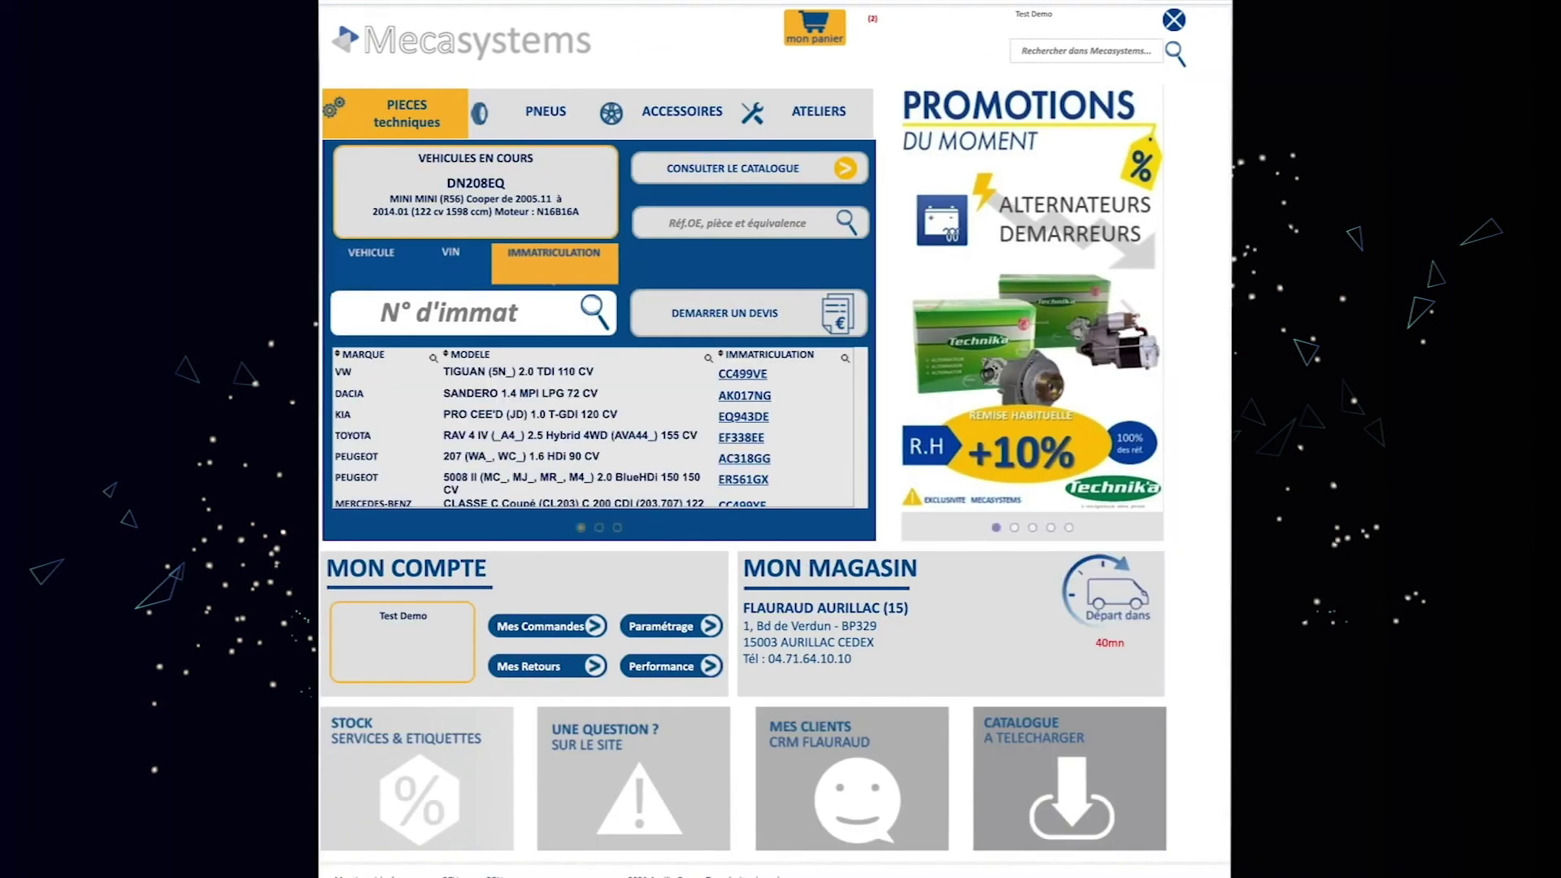